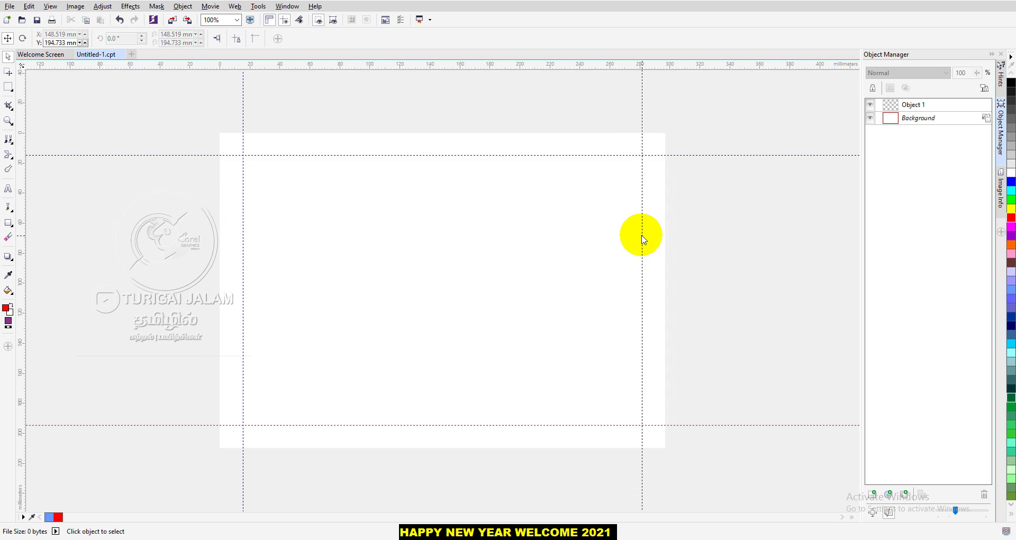
- Position the vertical guideline near the page's right edge at about 281.5 mm and set the Image Sprayer to the hibiscus-and-leaves preset
drag(641, 235, 642, 235)
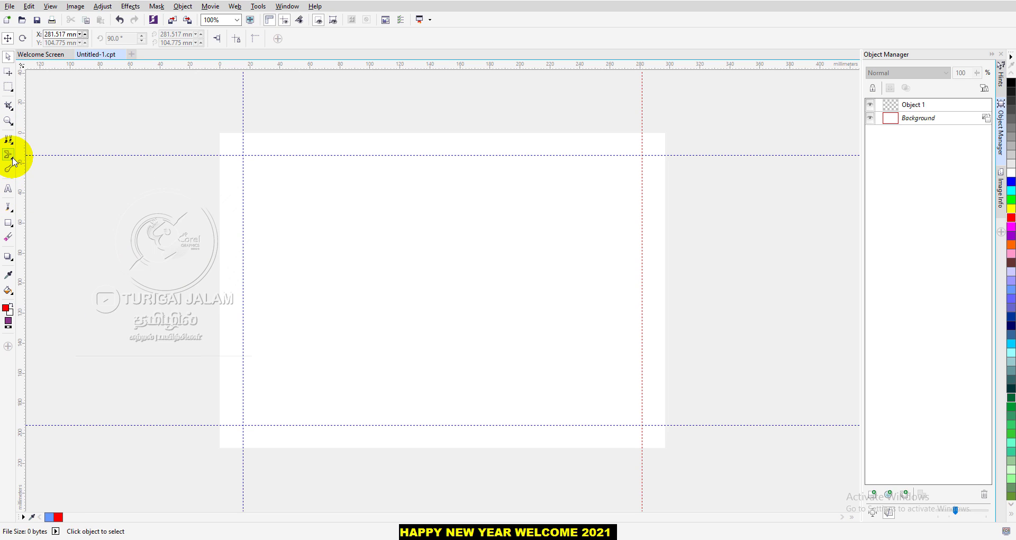
click(15, 214)
click(27, 216)
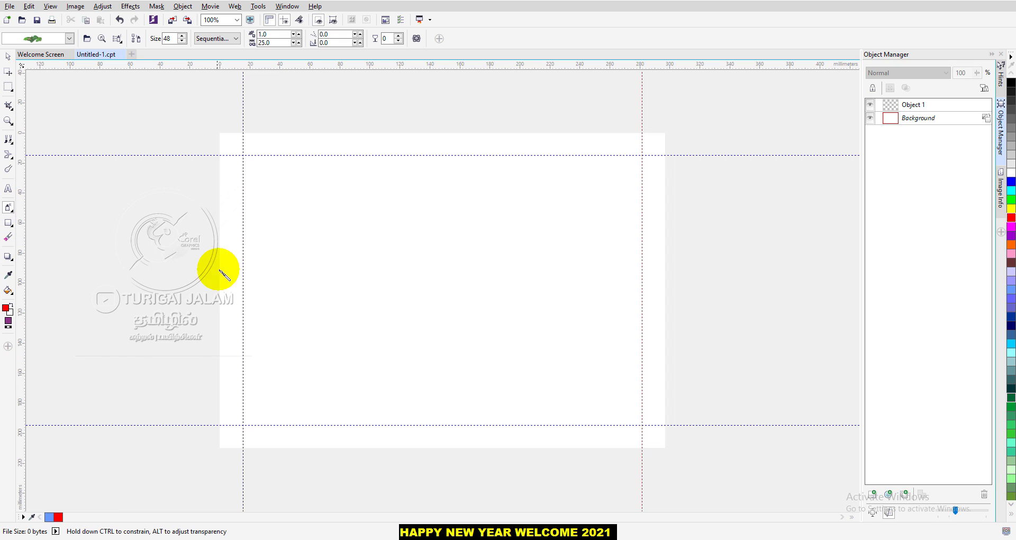
click(69, 38)
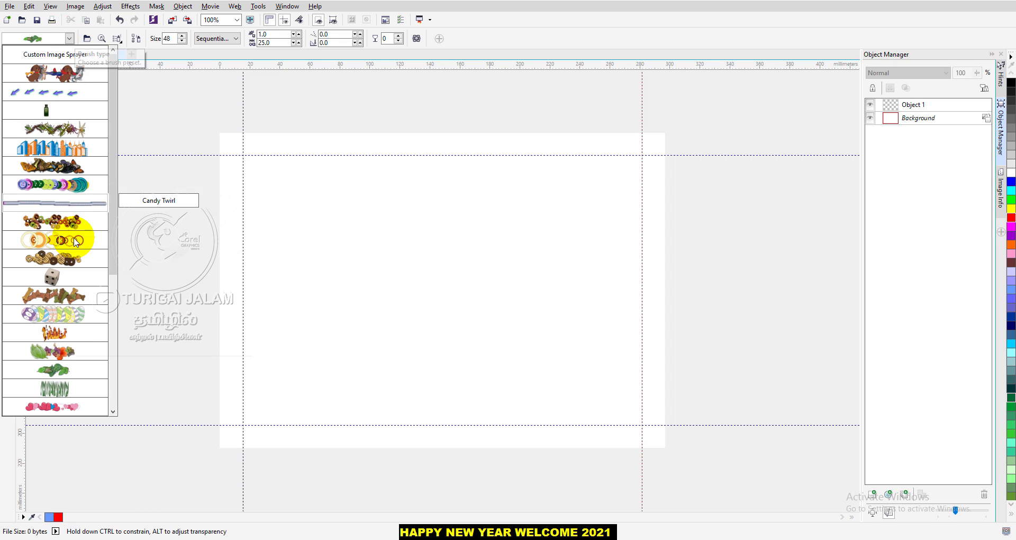
drag(109, 220, 113, 295)
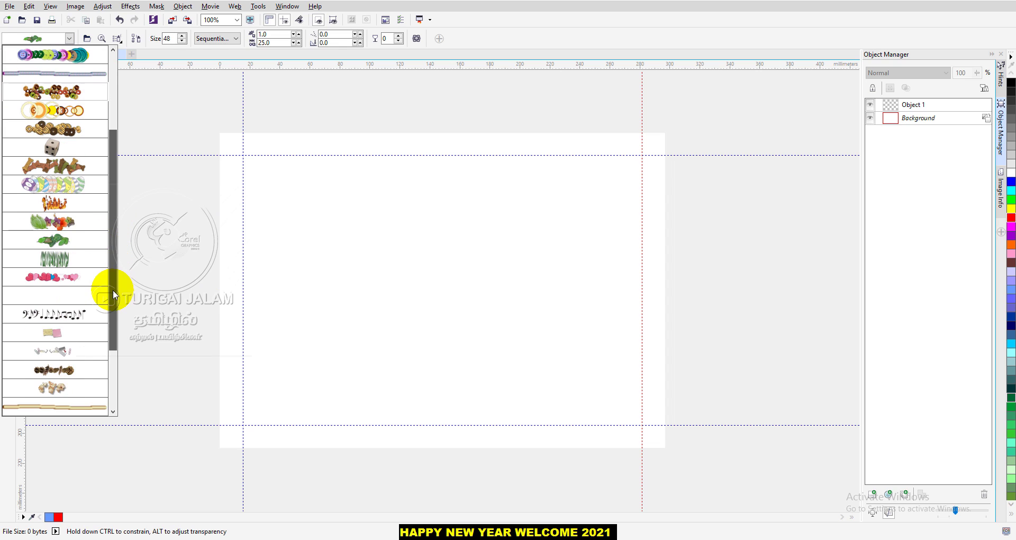
click(64, 219)
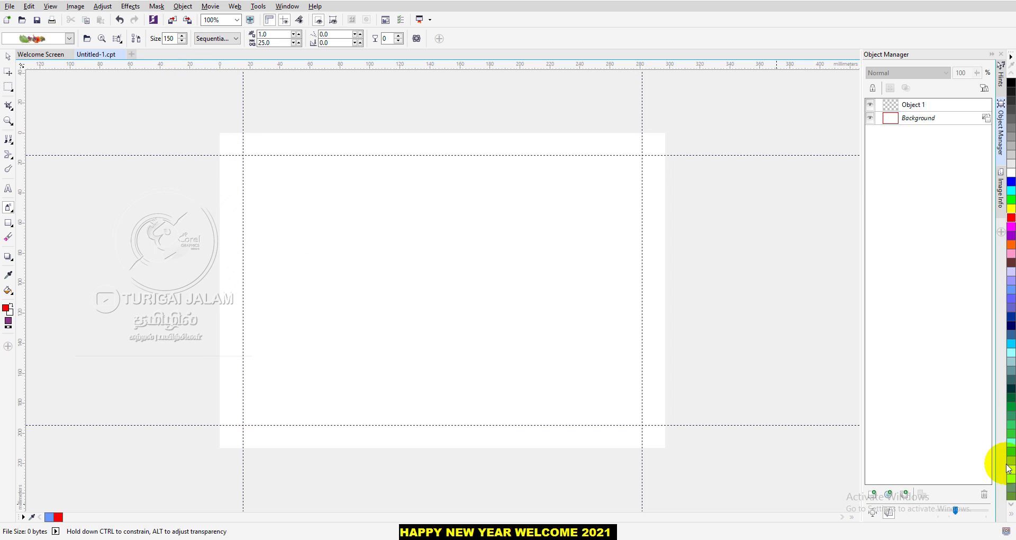
- Add a new object and spray hibiscus flowers and leaves along the page's top and bottom edges, filling the gaps and upper corners
click(873, 494)
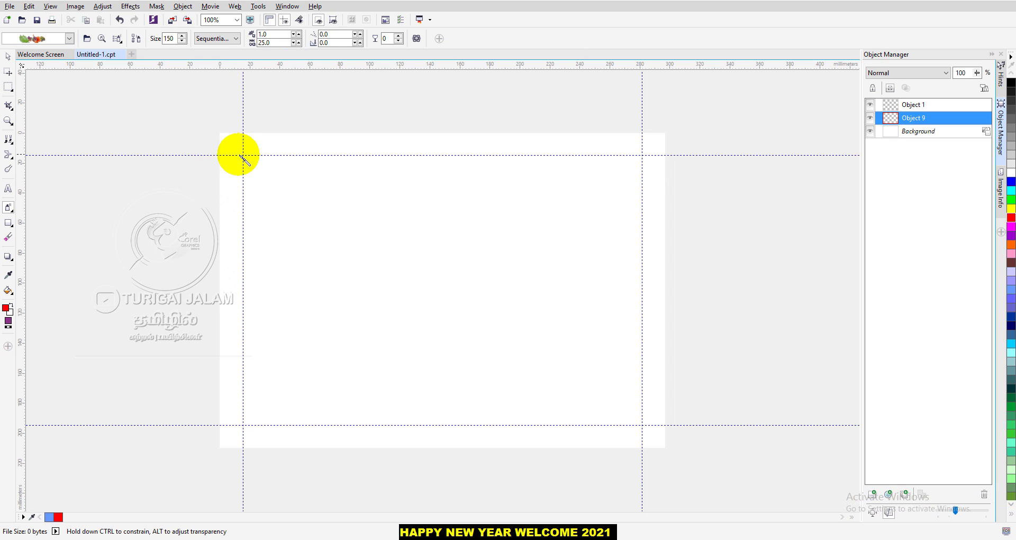
mouse_move(222, 154)
mouse_down()
mouse_move(307, 138)
mouse_move(366, 163)
mouse_move(377, 159)
mouse_move(377, 137)
mouse_move(480, 154)
mouse_move(516, 141)
mouse_move(535, 166)
mouse_move(562, 147)
mouse_move(608, 157)
mouse_move(621, 186)
mouse_move(656, 139)
mouse_up()
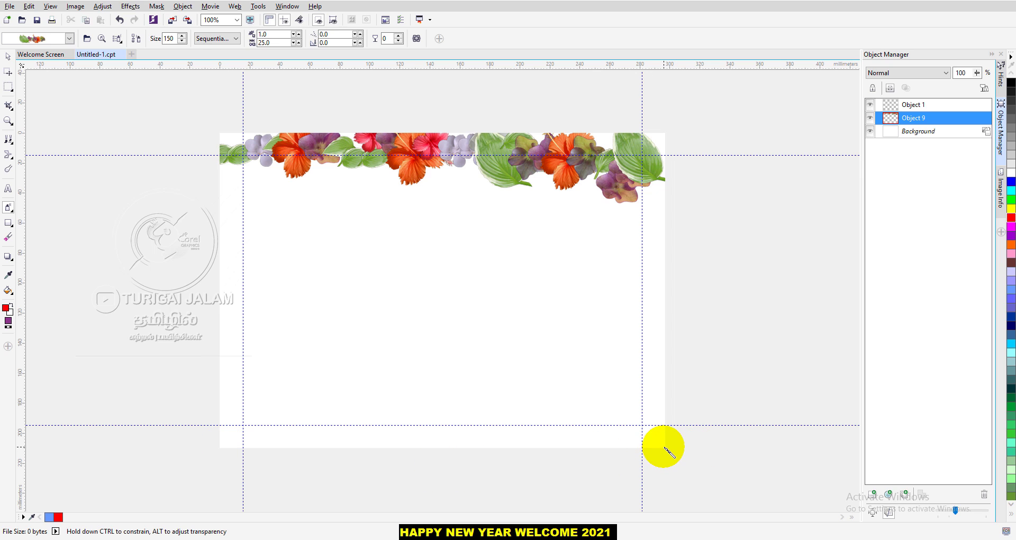
mouse_move(665, 448)
mouse_down()
mouse_move(658, 433)
mouse_move(608, 413)
mouse_move(574, 424)
mouse_move(517, 410)
mouse_move(389, 418)
mouse_move(328, 441)
mouse_move(221, 440)
mouse_up()
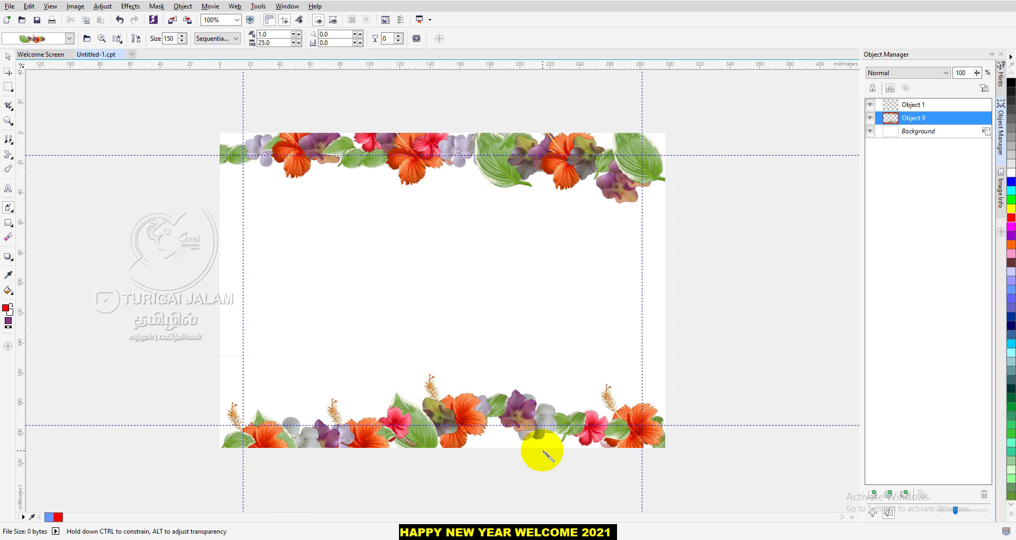
mouse_move(466, 444)
mouse_down()
mouse_move(504, 429)
mouse_move(504, 442)
mouse_move(580, 442)
mouse_up()
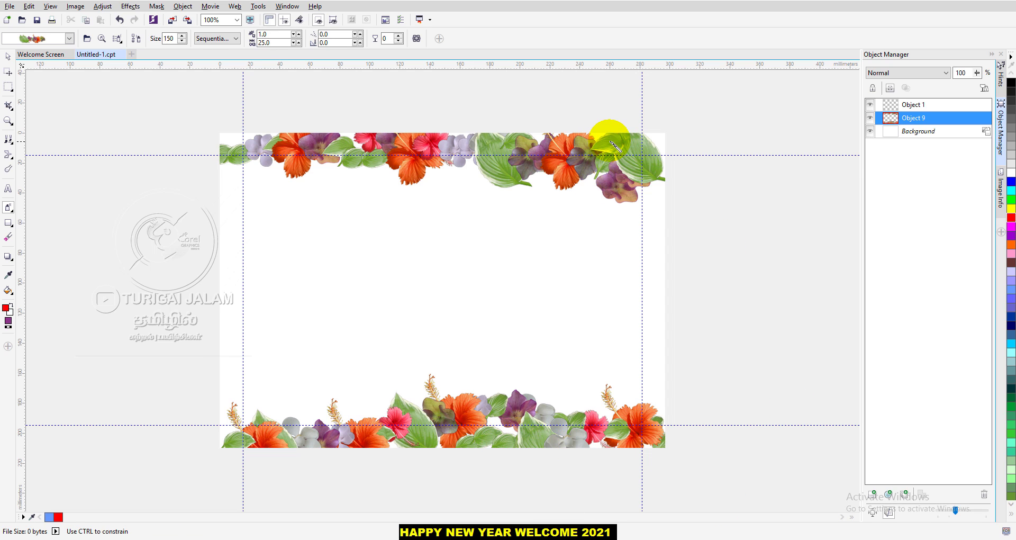
click(656, 140)
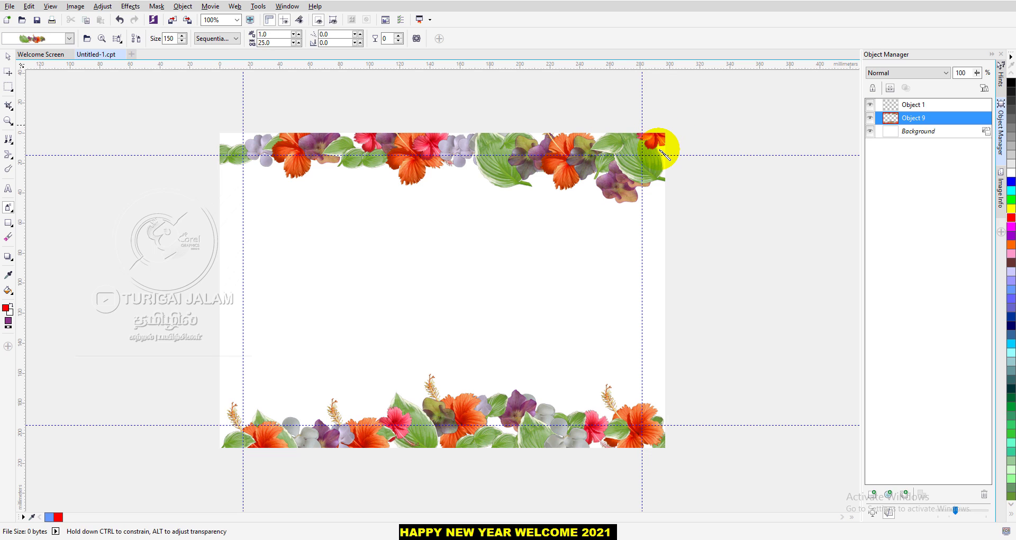
click(236, 141)
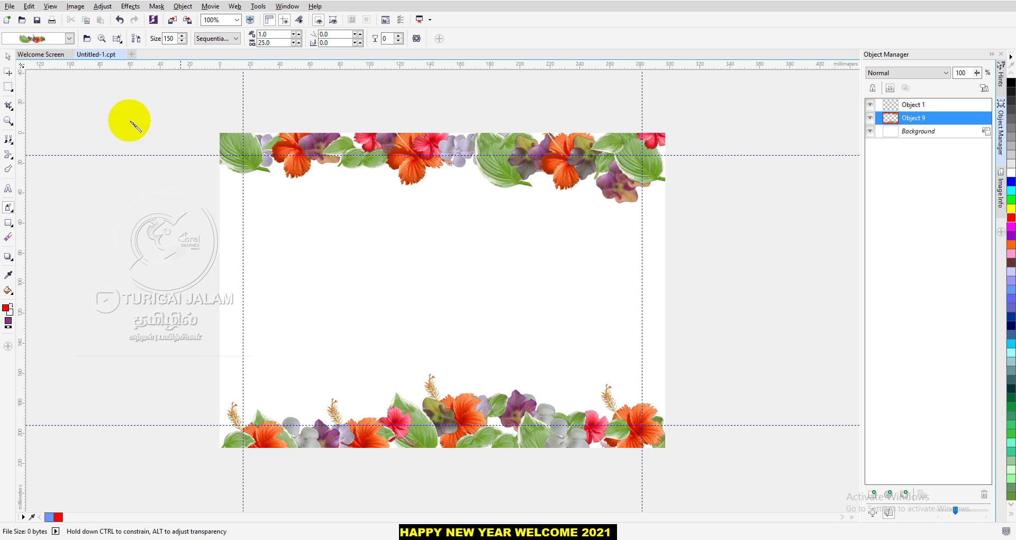
- Spray green foliage down the page's left and right edges with the foliage Image Sprayer preset at size 54
click(69, 38)
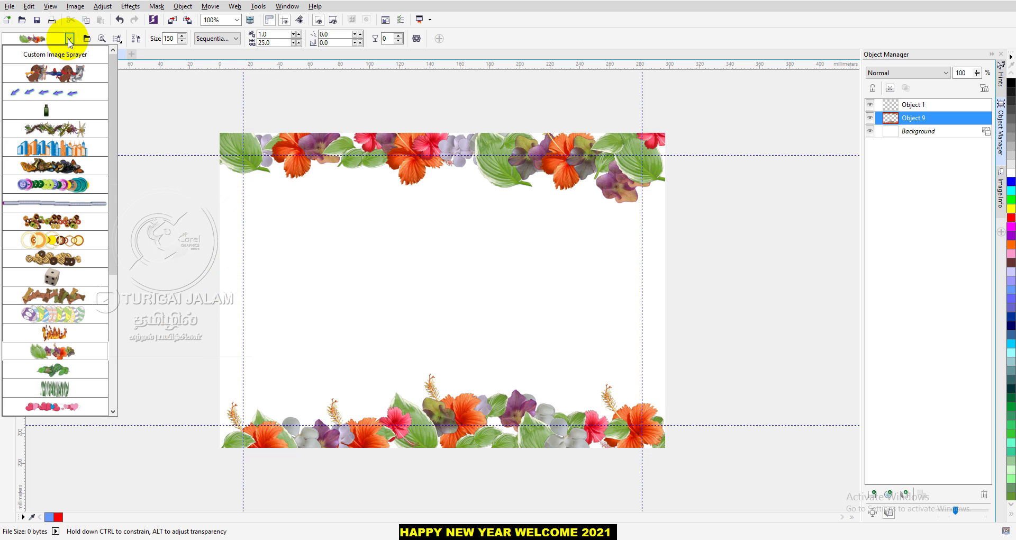
click(56, 370)
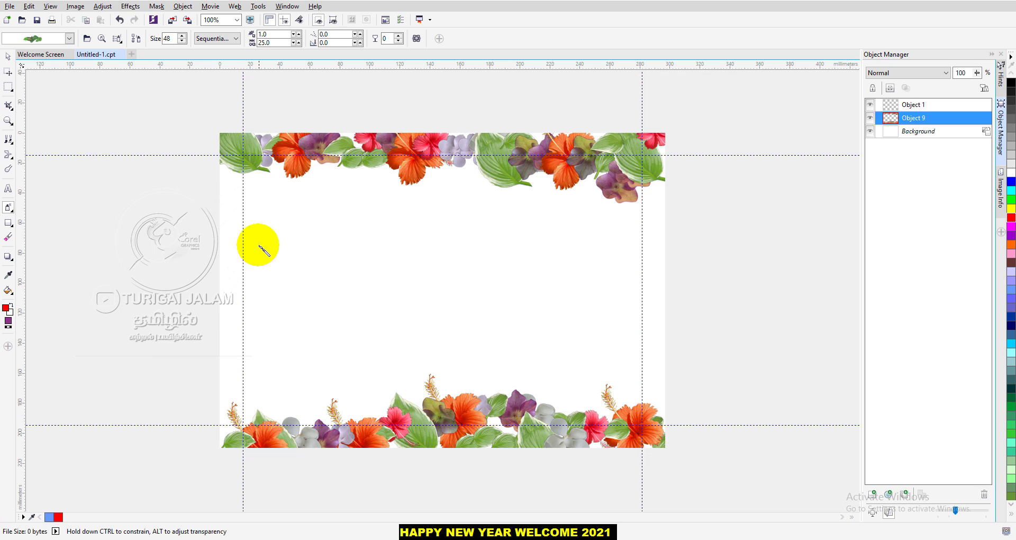
click(182, 36)
click(182, 36)
click(182, 36)
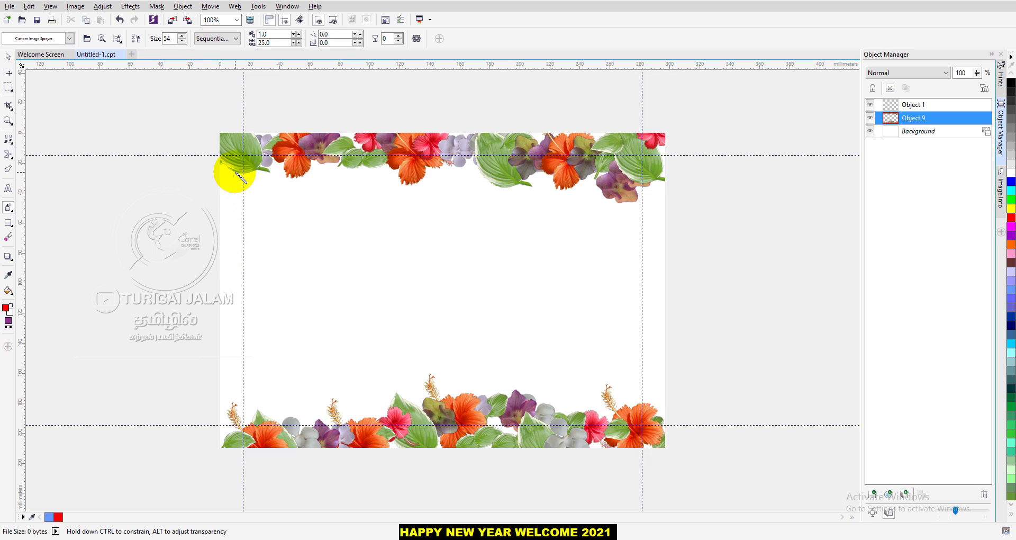
mouse_move(221, 159)
mouse_down()
mouse_move(231, 207)
mouse_move(223, 441)
mouse_up()
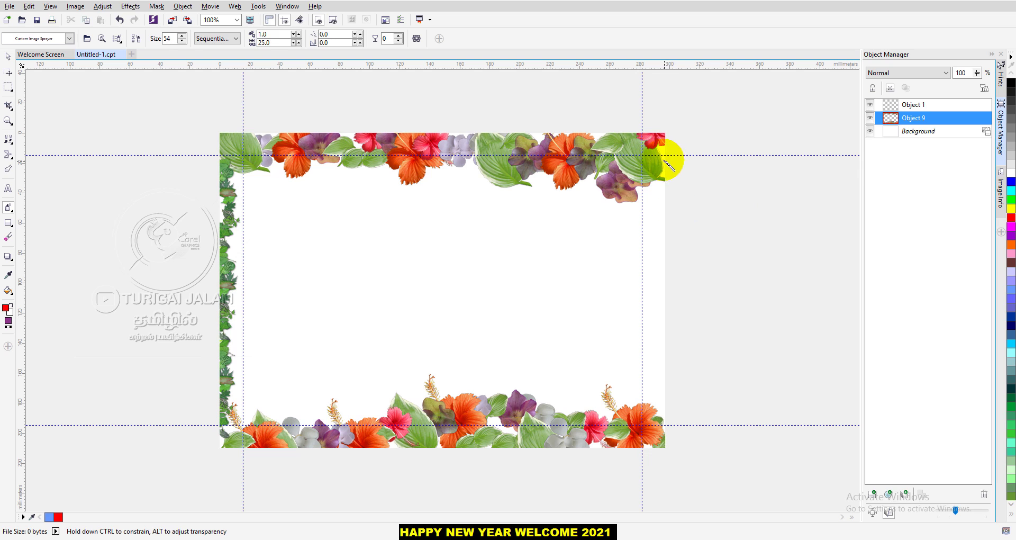
drag(663, 161, 660, 411)
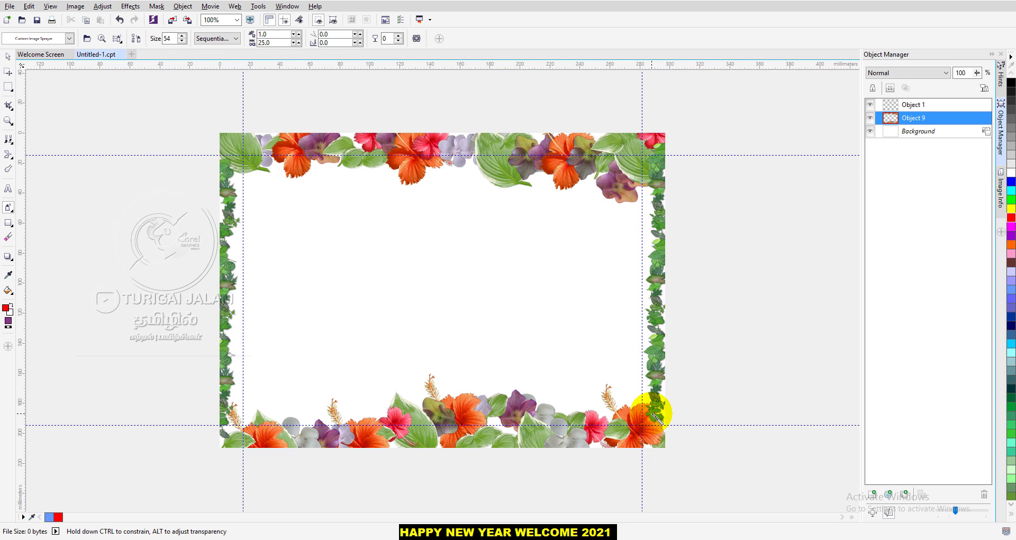
- Thicken both foliage side borders inward with more sprayed leaves and fill the gap below the upper-left leaf
mouse_move(234, 176)
mouse_down()
mouse_move(244, 249)
mouse_move(234, 262)
mouse_move(242, 293)
mouse_move(235, 326)
mouse_move(243, 325)
mouse_move(242, 312)
mouse_move(230, 316)
mouse_move(243, 356)
mouse_move(224, 354)
mouse_move(253, 373)
mouse_move(229, 395)
mouse_move(249, 415)
mouse_up()
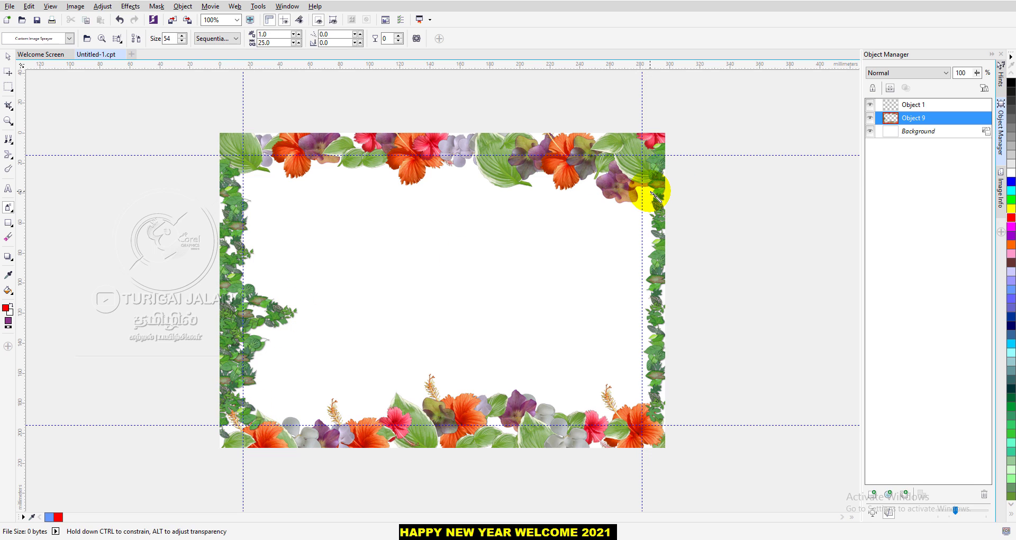
mouse_move(650, 191)
mouse_down()
mouse_move(646, 265)
mouse_move(624, 307)
mouse_move(649, 300)
mouse_move(636, 333)
mouse_move(664, 317)
mouse_move(628, 372)
mouse_move(649, 352)
mouse_move(637, 357)
mouse_move(653, 400)
mouse_up()
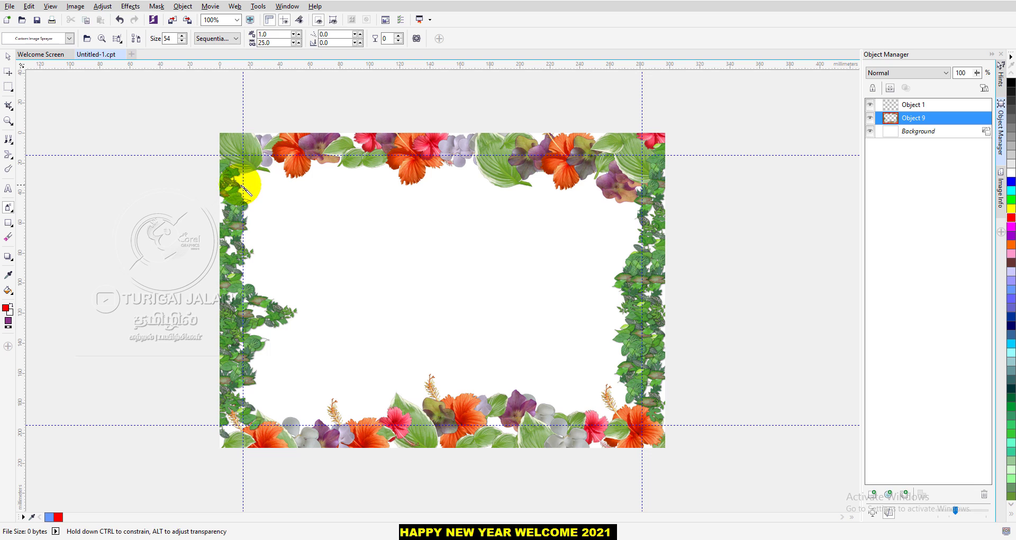
drag(229, 174, 239, 182)
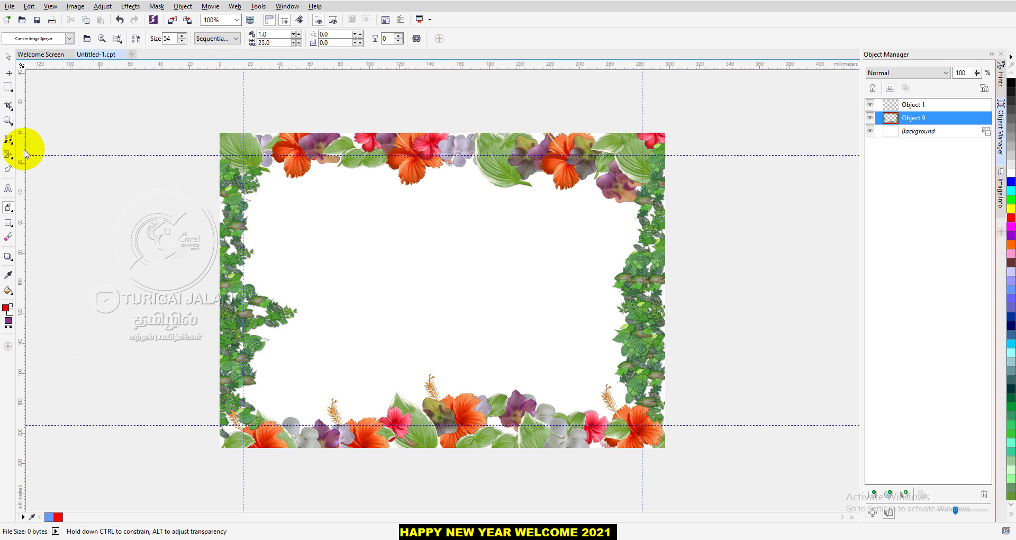
- Spray tall green grass across the page's lower-left and lower-right corners with the grass Image Sprayer preset, filling its thin spots
click(70, 38)
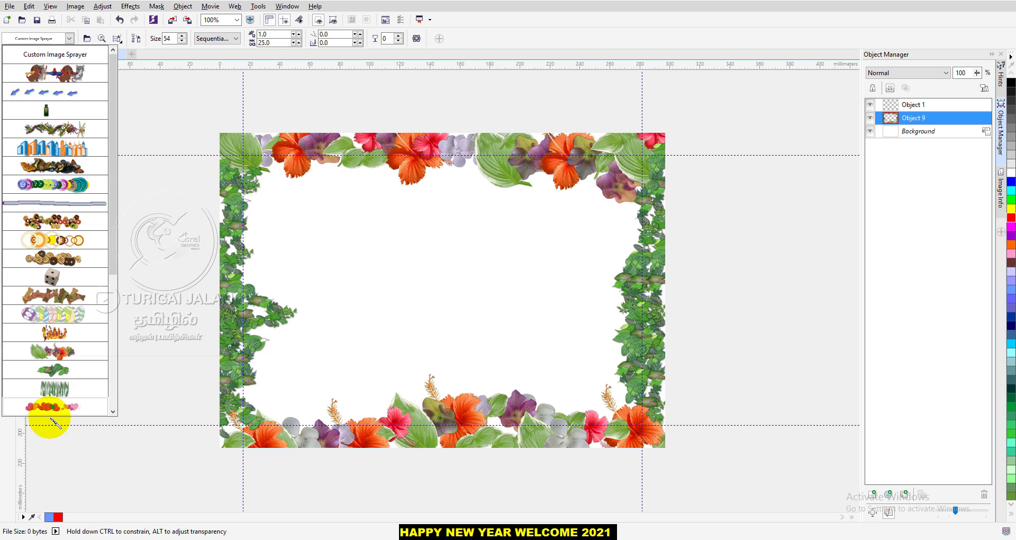
click(51, 388)
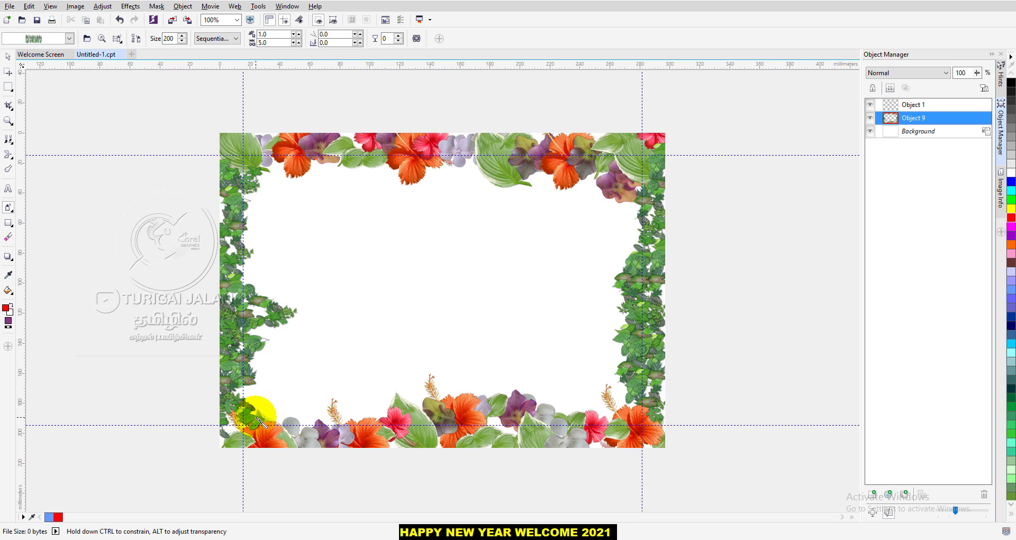
mouse_move(258, 419)
mouse_down()
mouse_move(270, 400)
mouse_move(264, 434)
mouse_move(219, 434)
mouse_move(238, 447)
mouse_move(275, 439)
mouse_move(298, 355)
mouse_move(315, 332)
mouse_move(293, 429)
mouse_move(318, 412)
mouse_move(327, 427)
mouse_move(373, 426)
mouse_up()
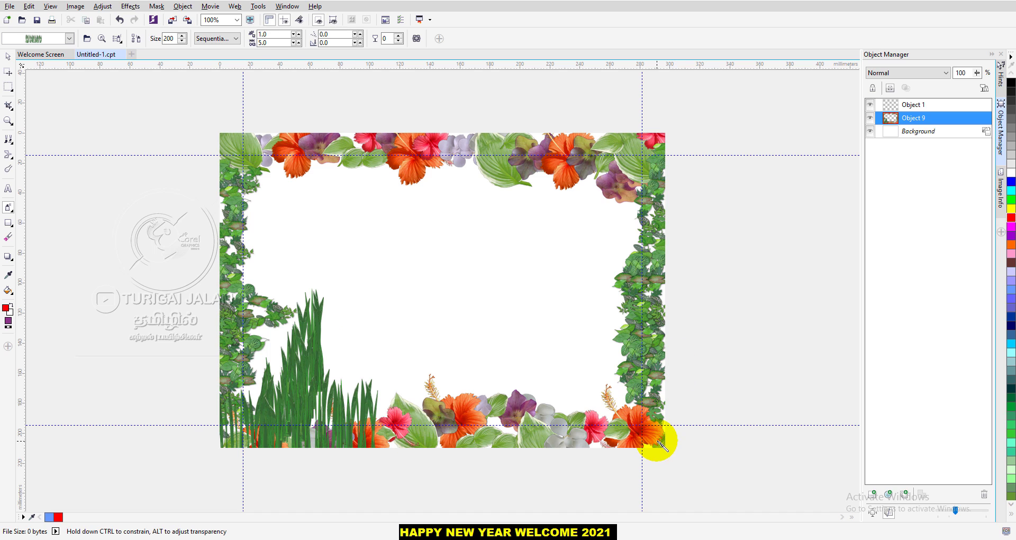
mouse_move(658, 435)
mouse_down()
mouse_move(627, 354)
mouse_move(610, 428)
mouse_move(563, 430)
mouse_up()
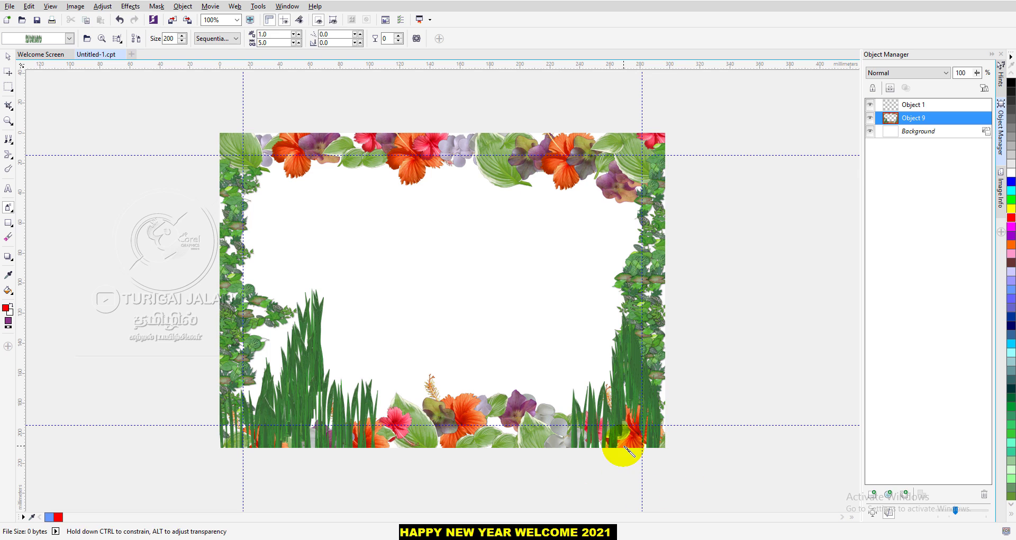
mouse_move(622, 448)
mouse_down()
mouse_move(624, 423)
mouse_move(632, 445)
mouse_up()
drag(632, 444, 634, 442)
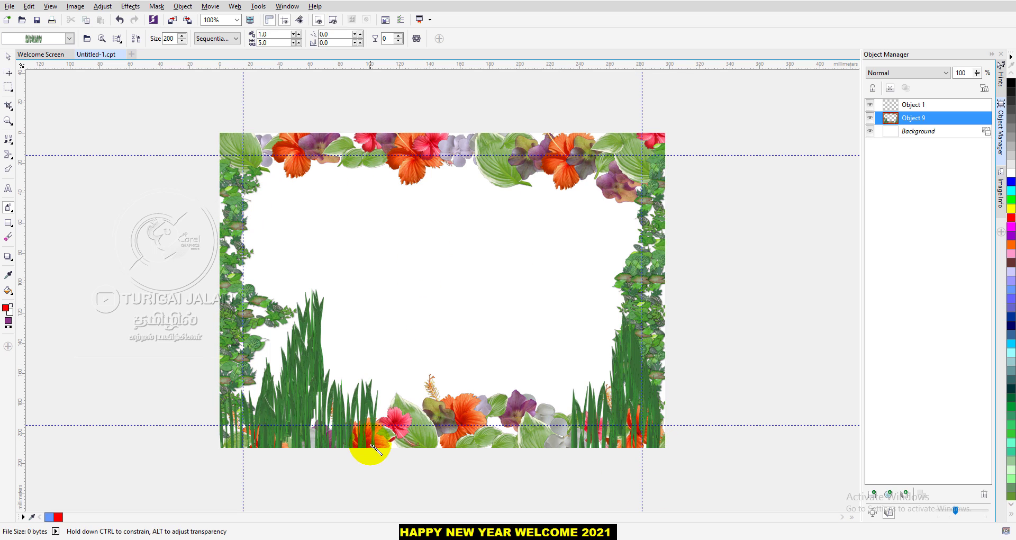
mouse_move(375, 449)
mouse_down()
mouse_move(399, 437)
mouse_move(405, 446)
mouse_up()
click(387, 443)
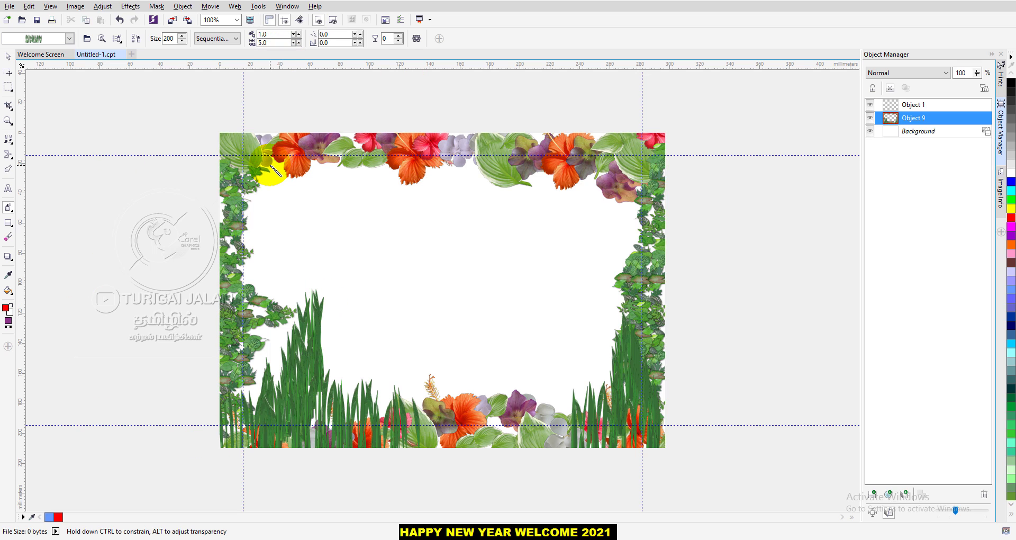
- Add another new object and enter the text "WELCOME 2021" in Curlz MT in the upper part of the blank area
click(7, 56)
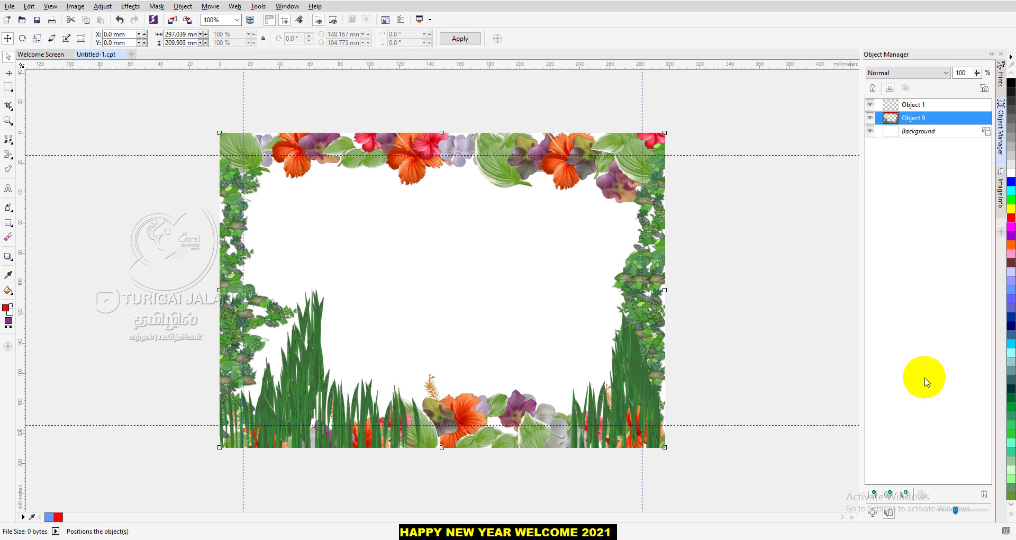
click(873, 493)
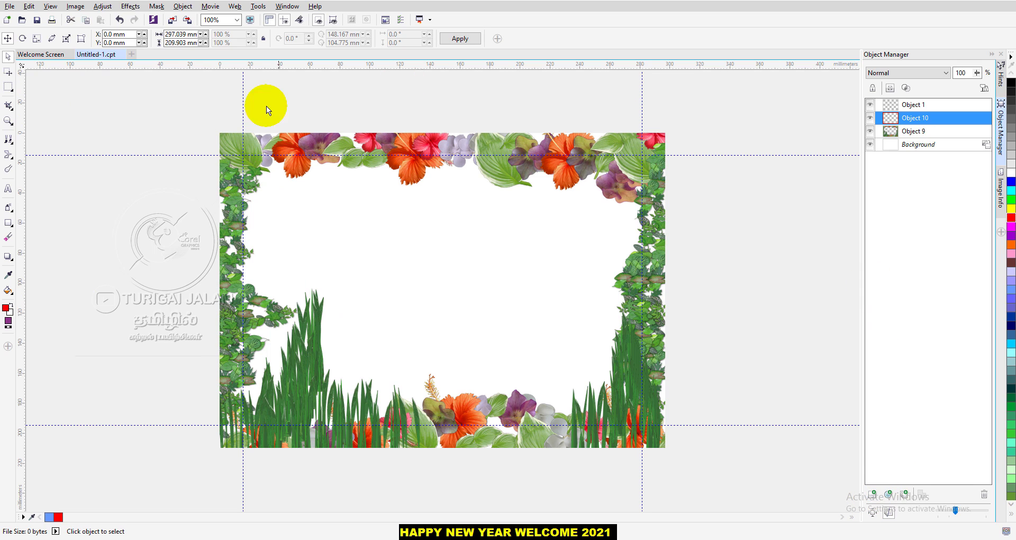
click(8, 188)
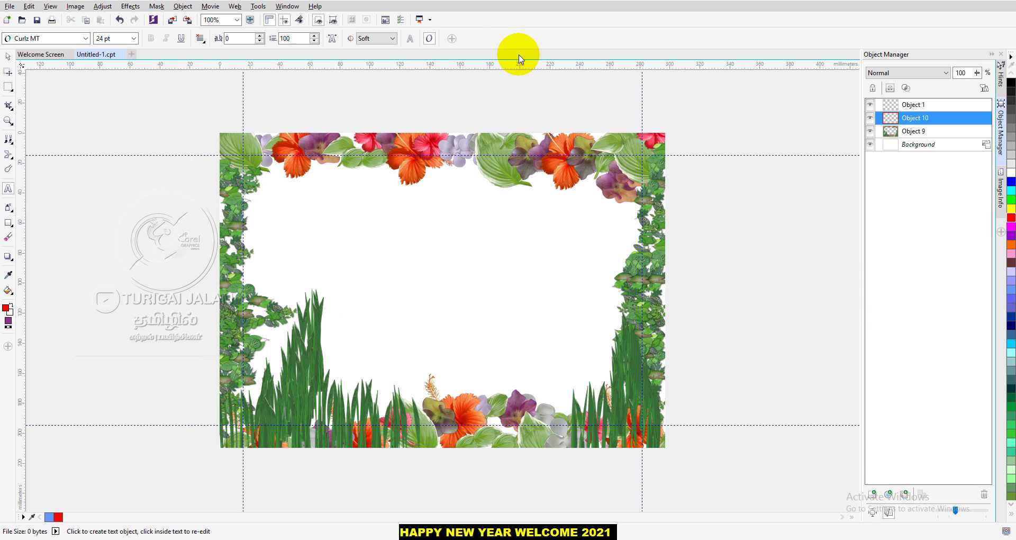
click(314, 237)
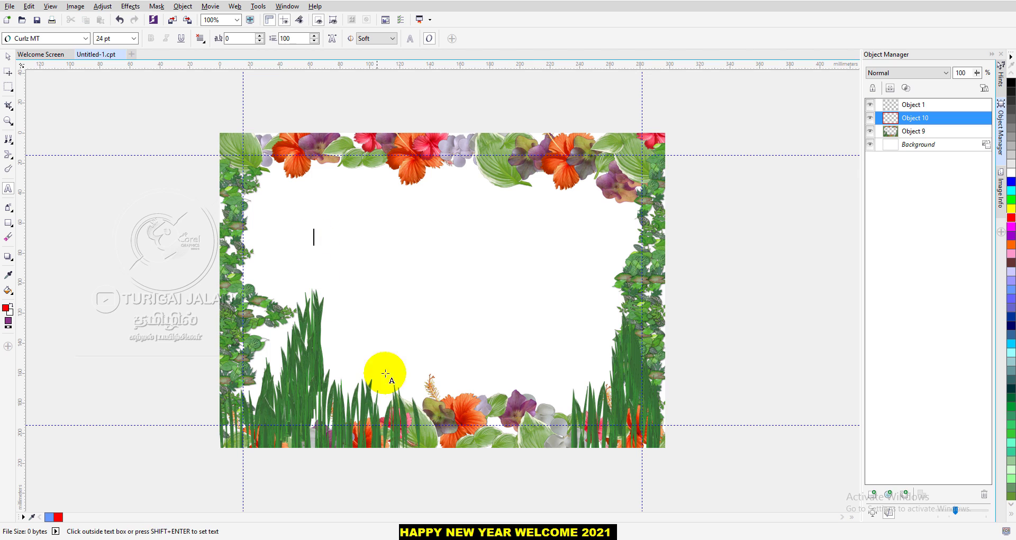
click(84, 39)
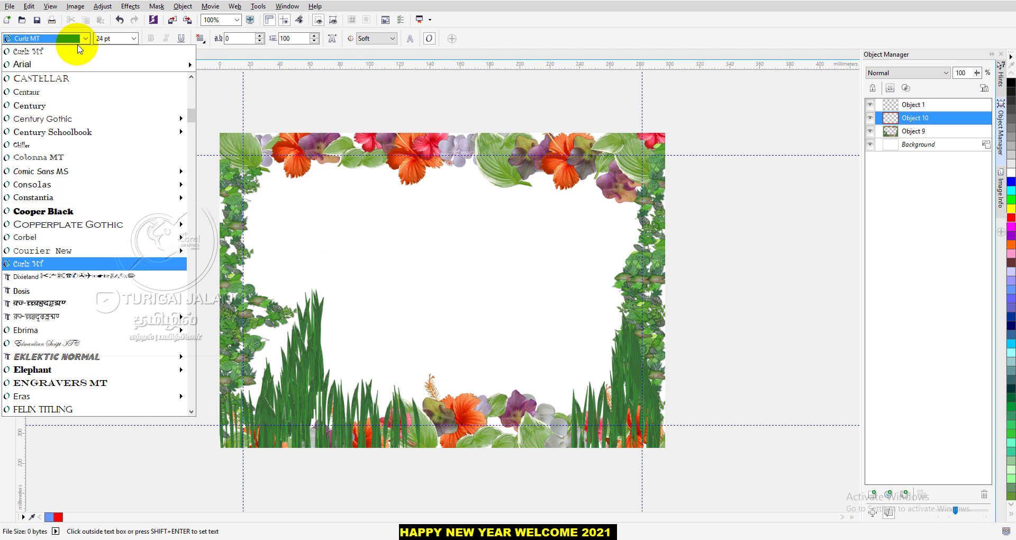
click(71, 56)
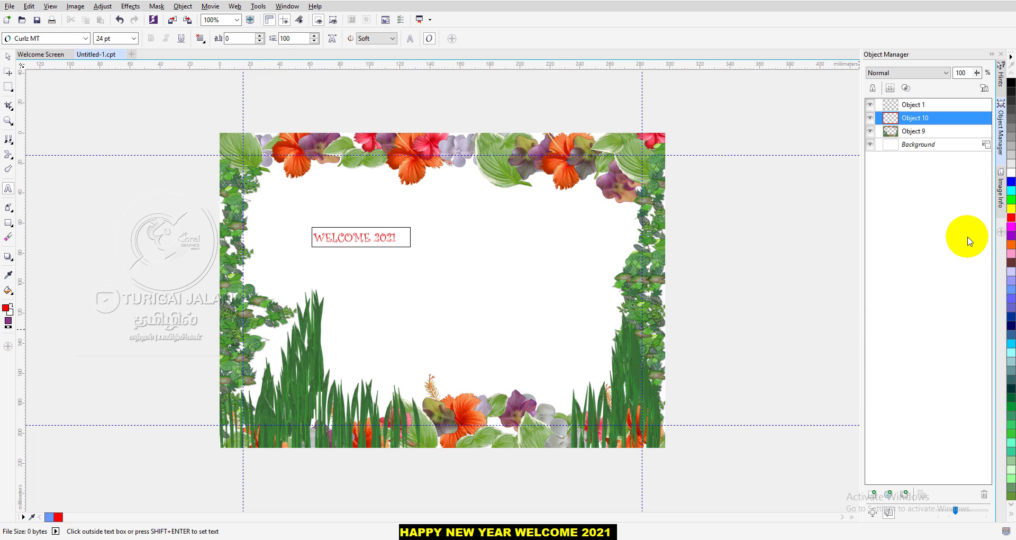
- Set the font size of the whole "WELCOME 2021" text to 100 pt
key(ctrl+a)
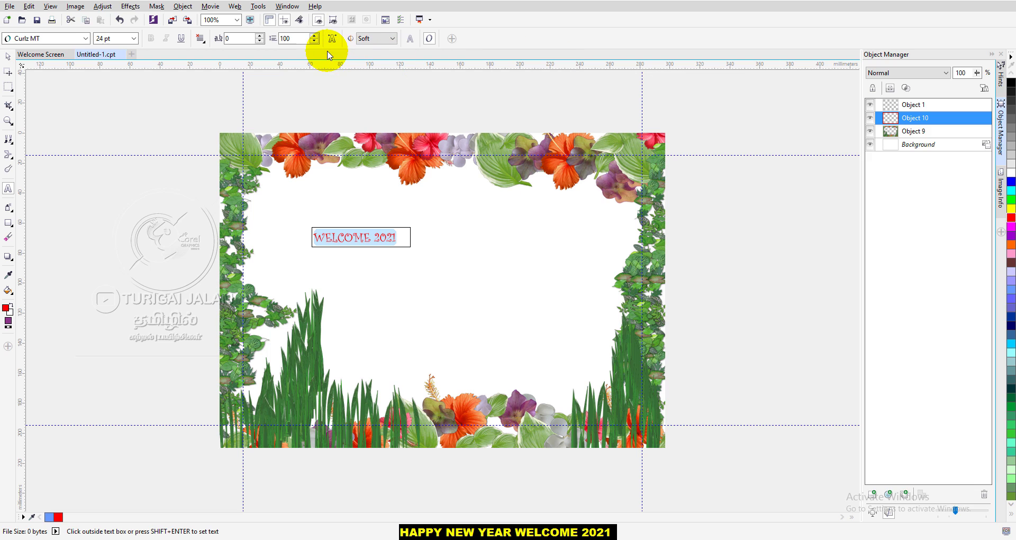
click(134, 38)
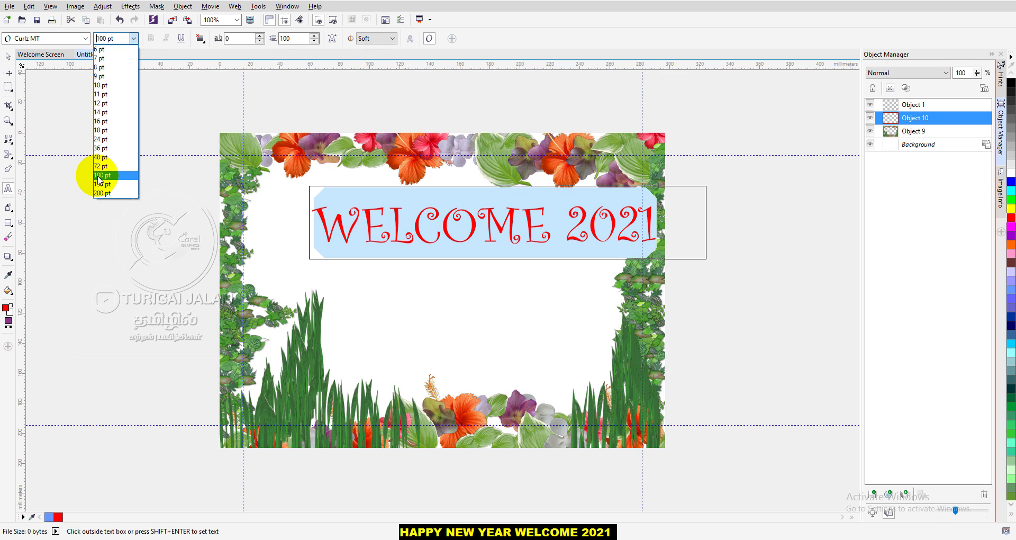
click(98, 176)
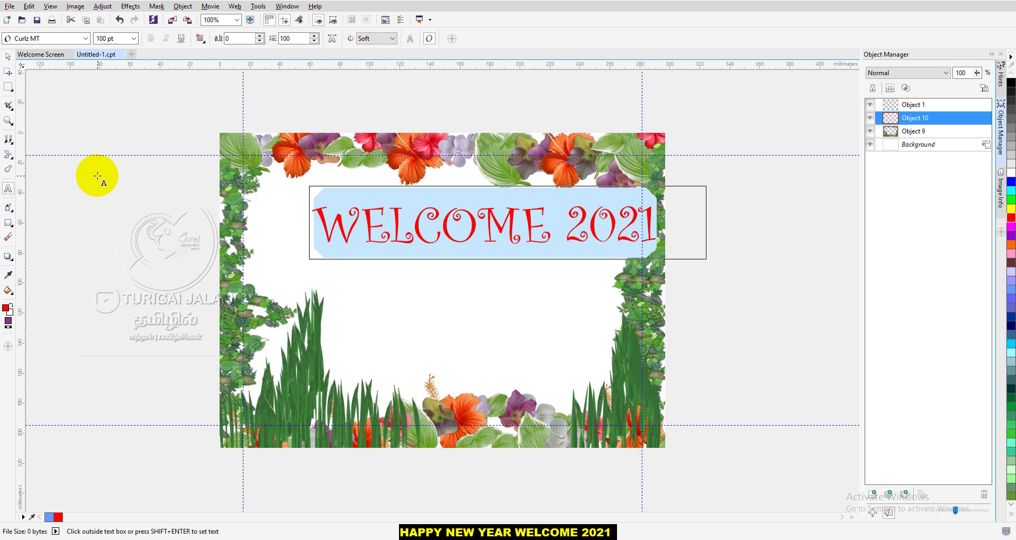
- Set the alignment of the "WELCOME 2021" text to Center and finish editing it
click(205, 45)
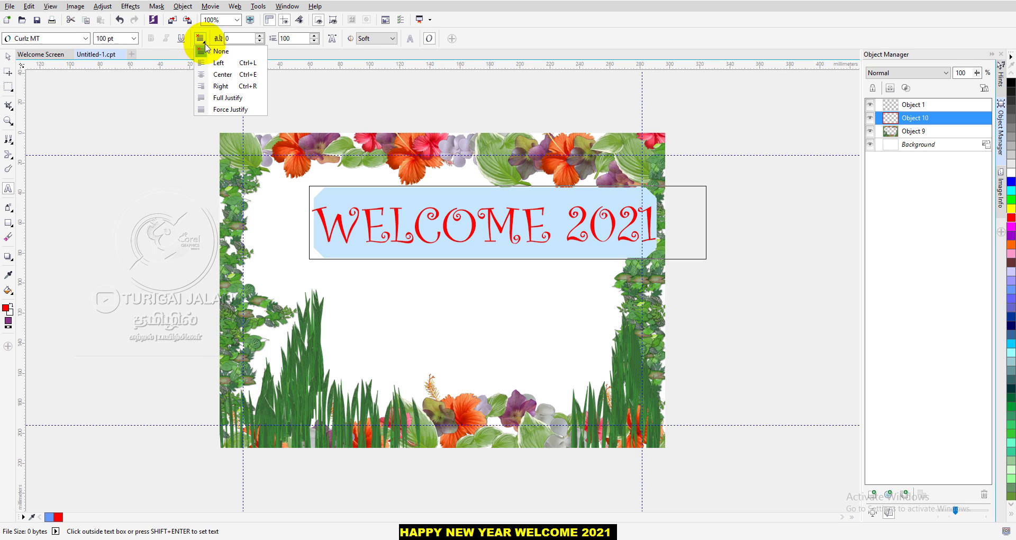
click(206, 75)
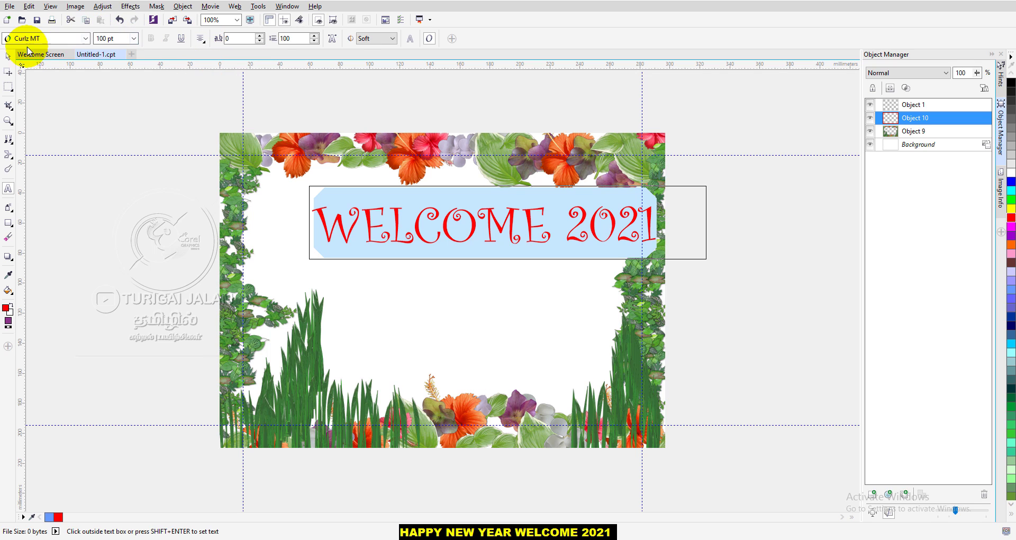
click(8, 56)
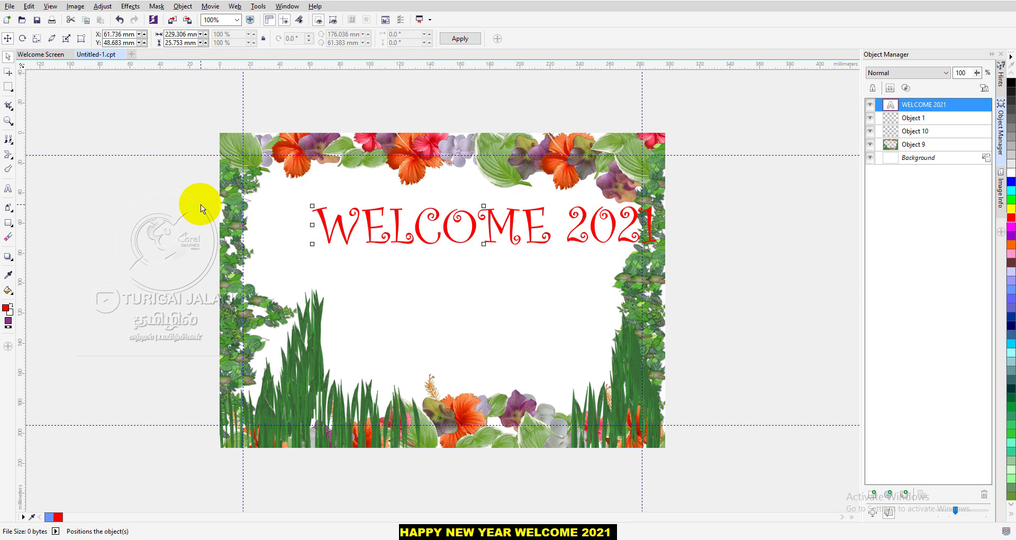
- Nudge the "WELCOME 2021" text left to about X 33.5 mm, centring it between the side borders
key(Left)
key(Left)
key(Left)
key(Left)
key(Left)
key(Left)
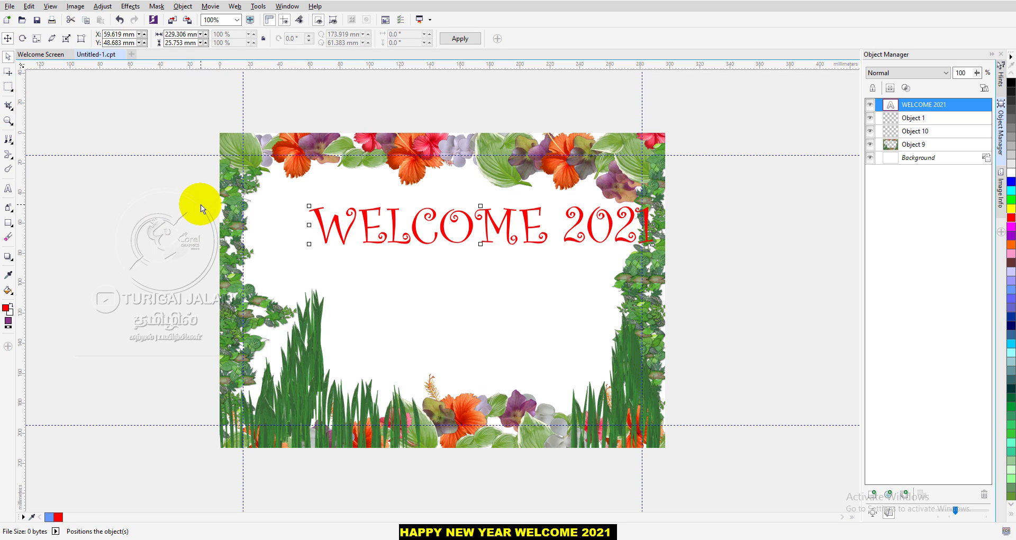
key(Left)
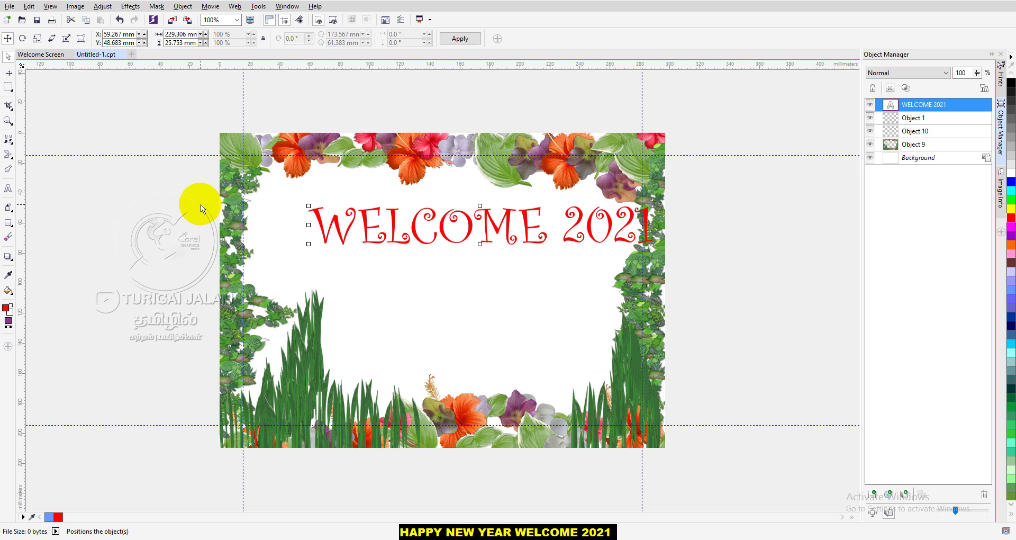
key(Left)
key(Left)
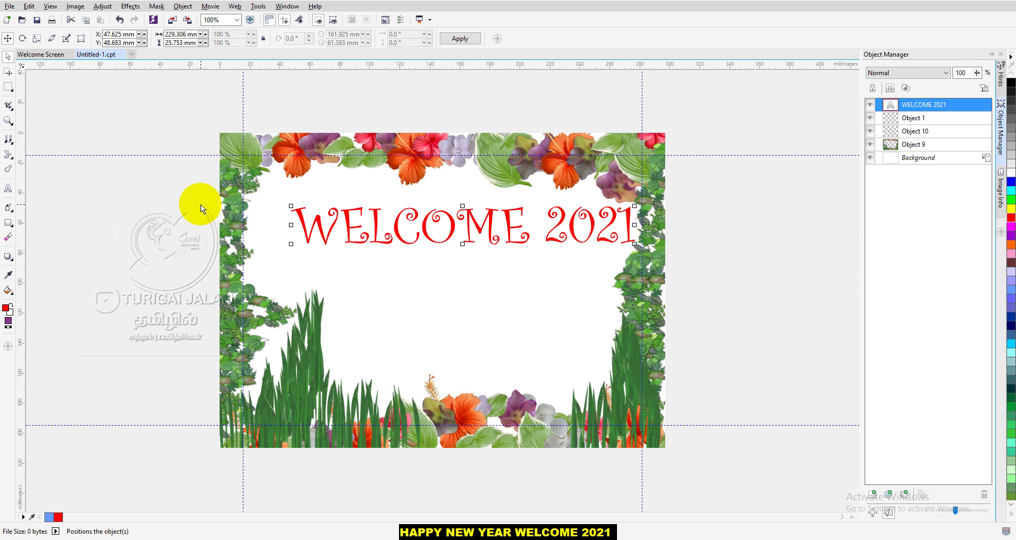
key(Left)
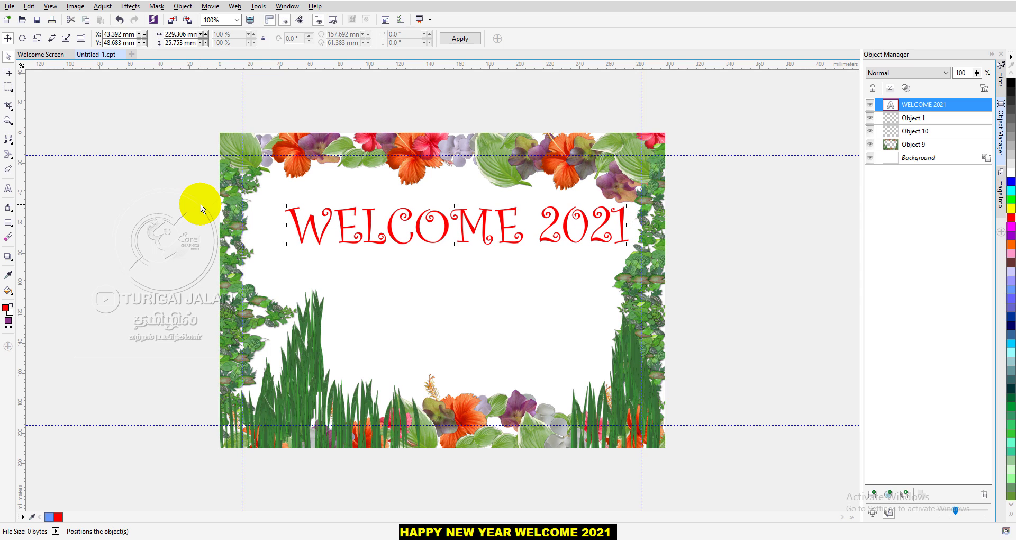
key(Left)
key(Left)
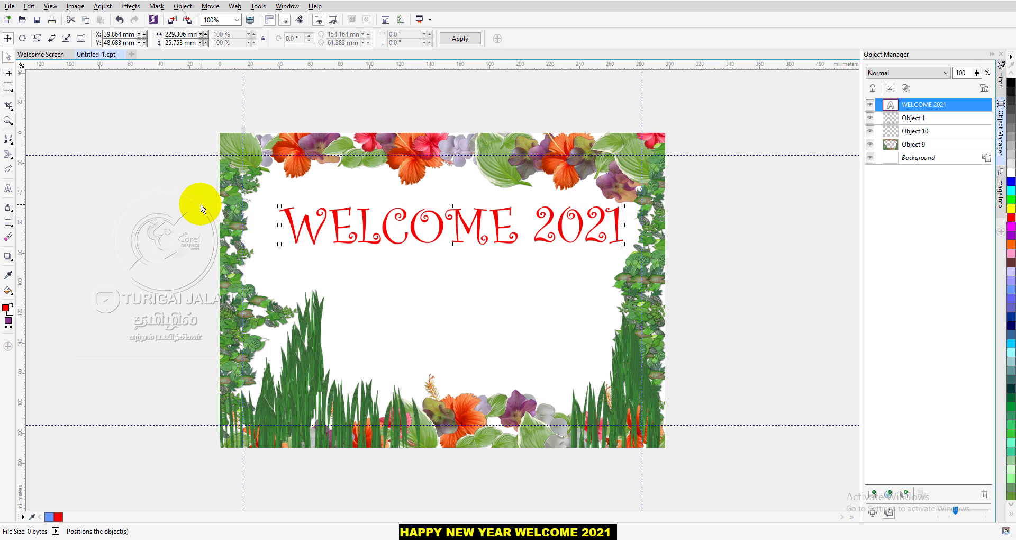
key(Left)
key(Left)
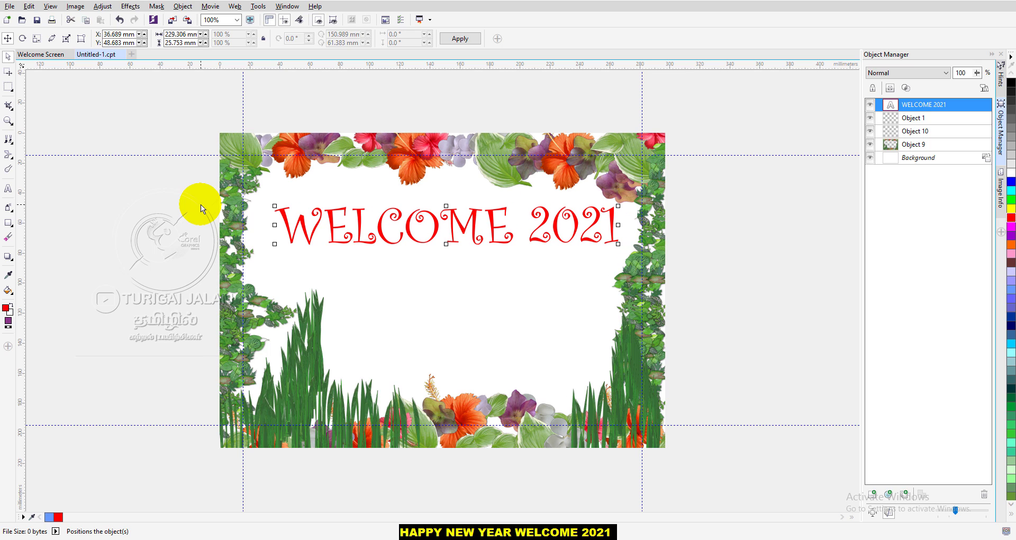
key(Left)
key(Left)
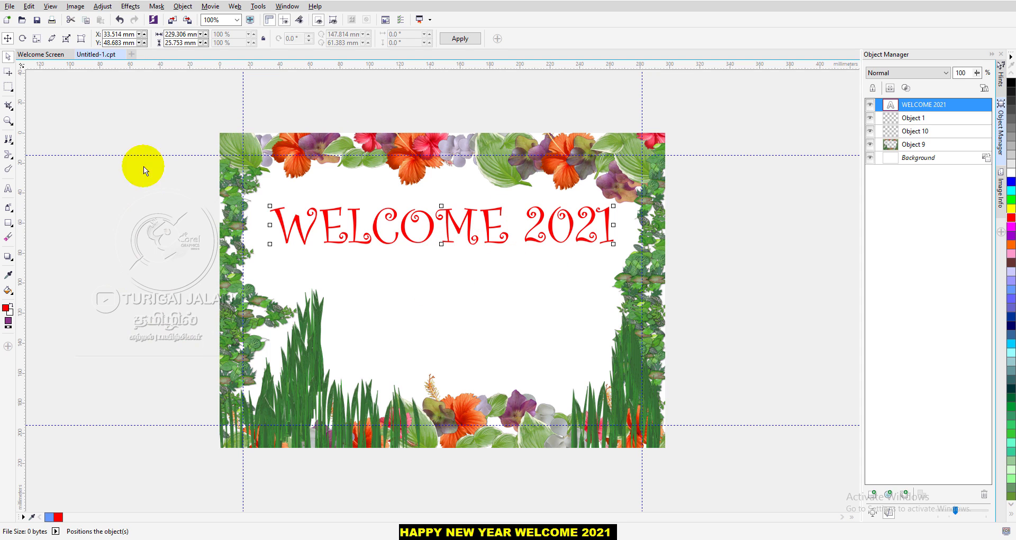
- Break the text before "2021" so that the number sits on a second line under "WELCOME"
click(8, 189)
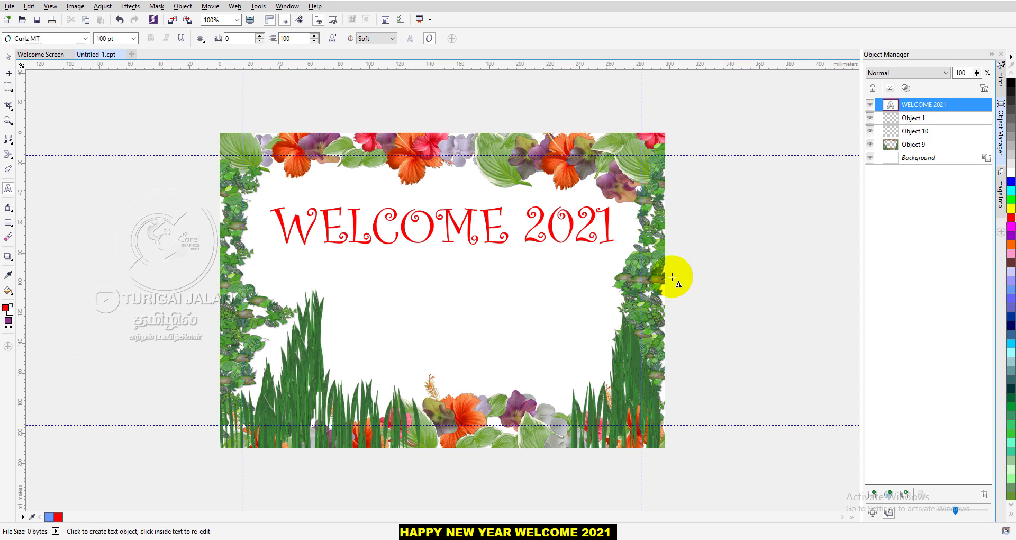
click(525, 239)
click(526, 288)
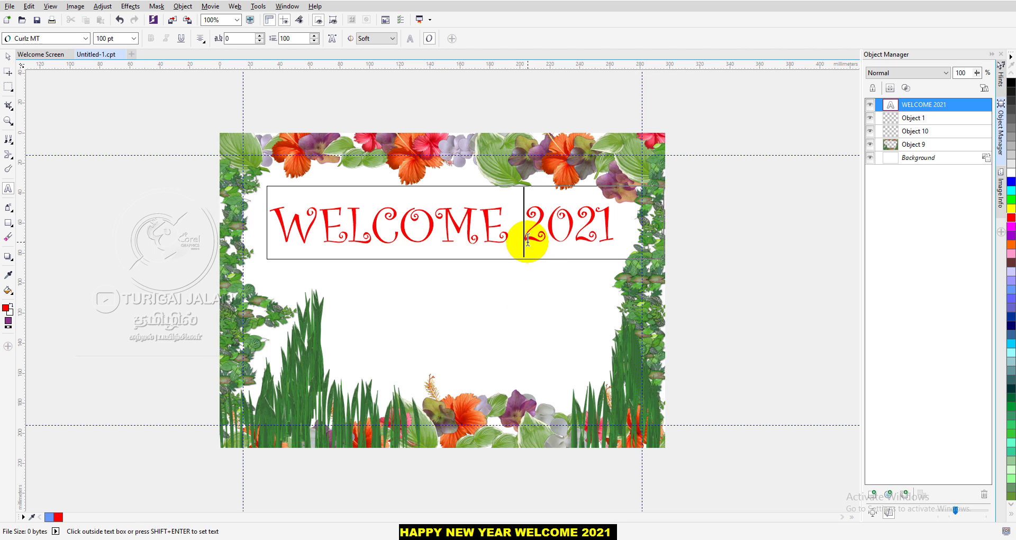
key(Return)
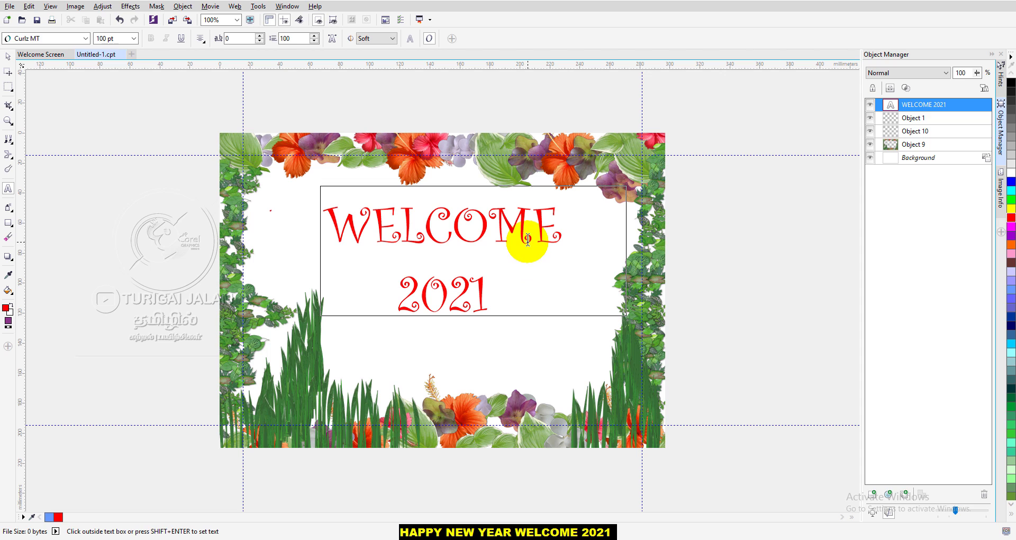
click(8, 56)
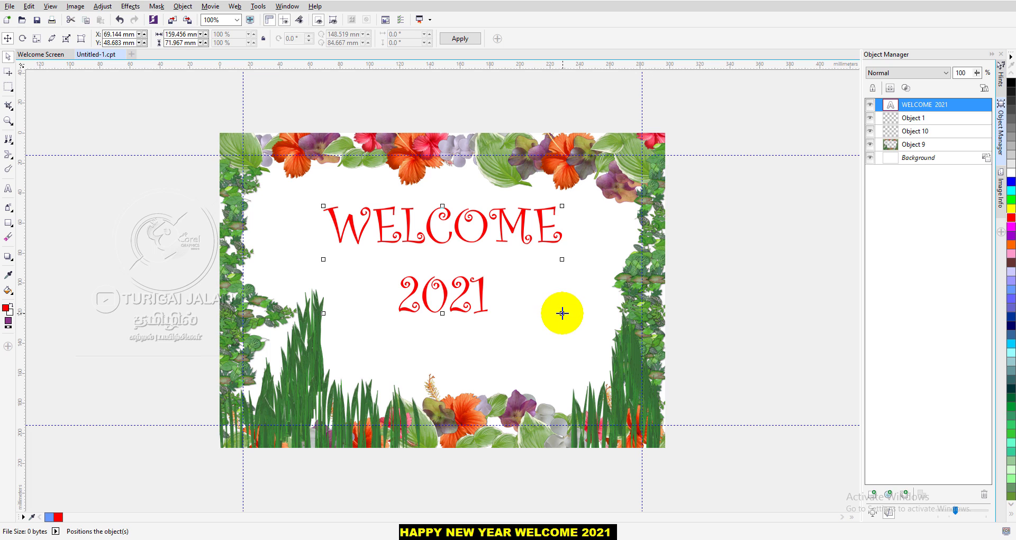
- Enlarge the two-line text about its centre to about 206 × 92 mm and nudge it down to Y 50.8 mm
drag(562, 313, 584, 356)
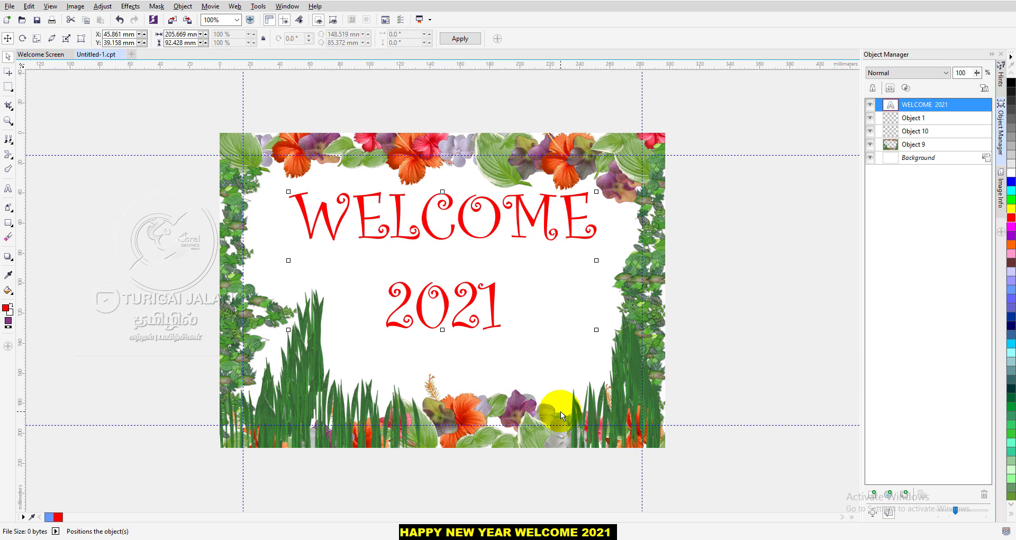
key(Down)
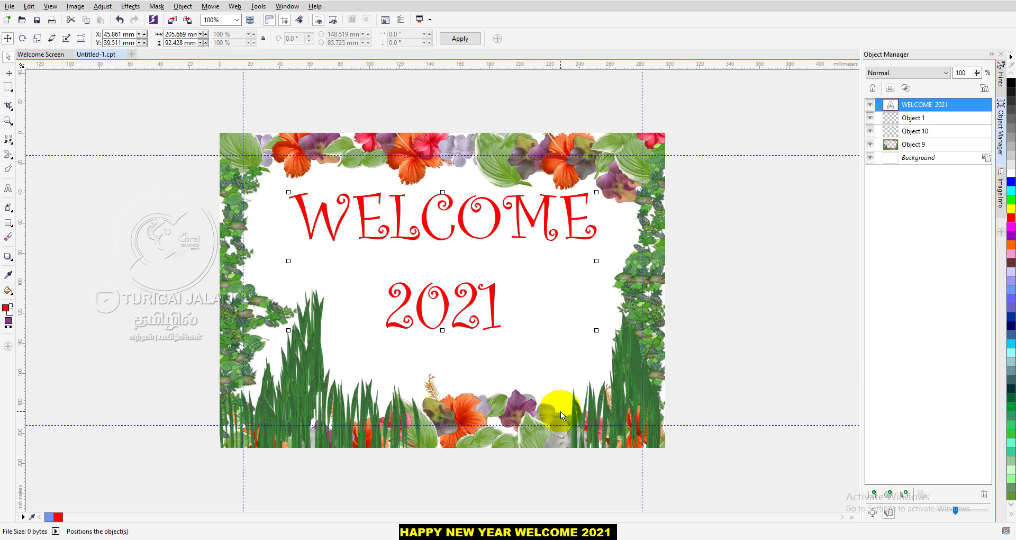
key(Down)
key(Down)
key(Down)
key(Down)
key(Down)
key(Down)
key(Down)
key(Down)
key(Down)
key(Down)
key(Down)
key(Down)
key(Down)
key(Down)
key(Down)
key(Down)
key(Down)
key(Down)
key(Down)
key(Down)
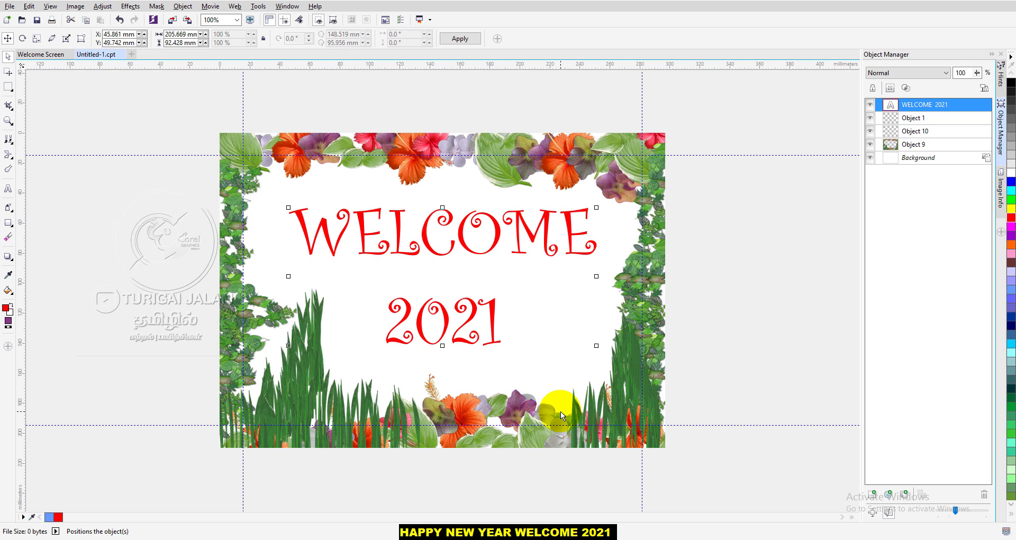
key(Down)
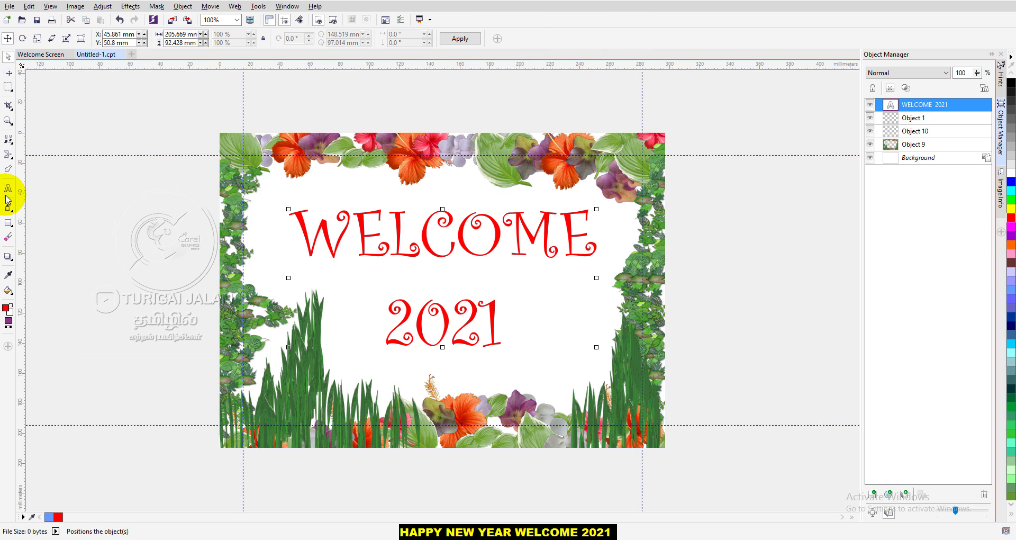
click(15, 147)
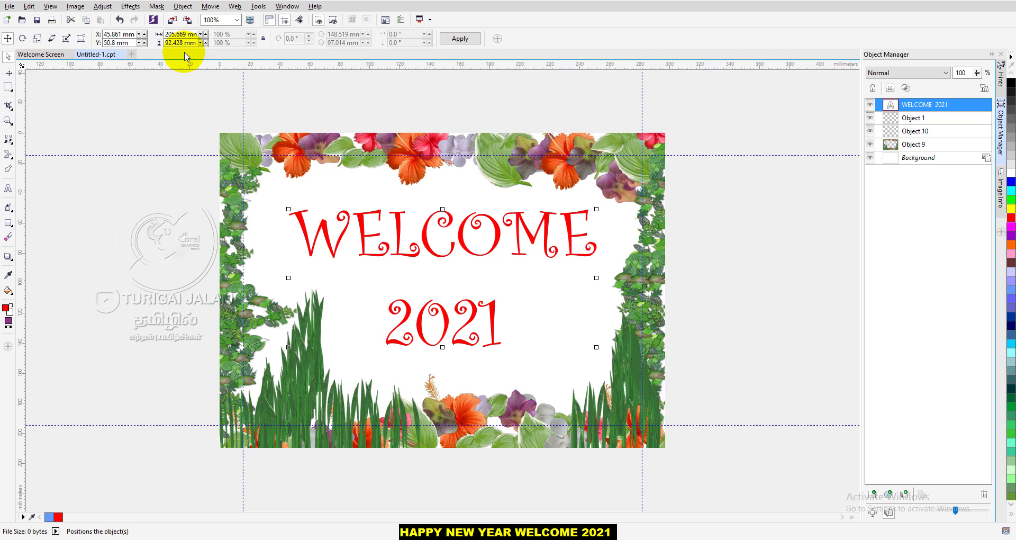
- Nudge the text slightly further down and shrink it proportionally about its centre to about 198 × 89 mm
click(496, 237)
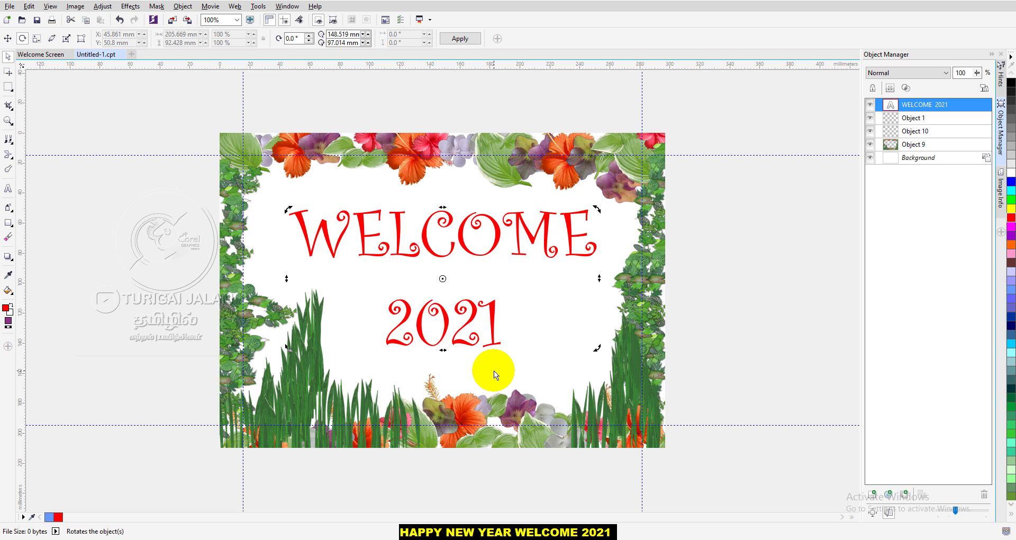
key(Down)
key(Down)
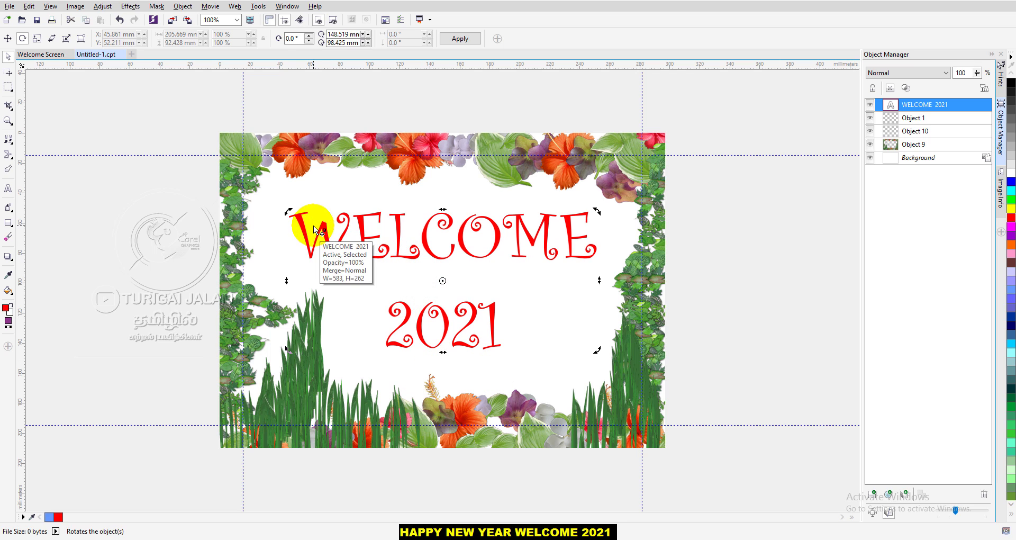
click(425, 323)
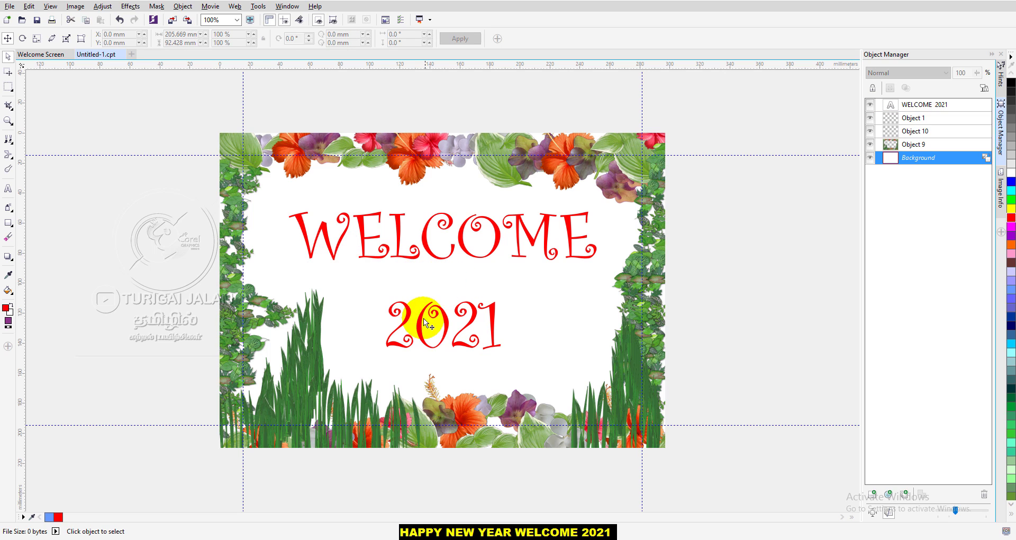
click(327, 235)
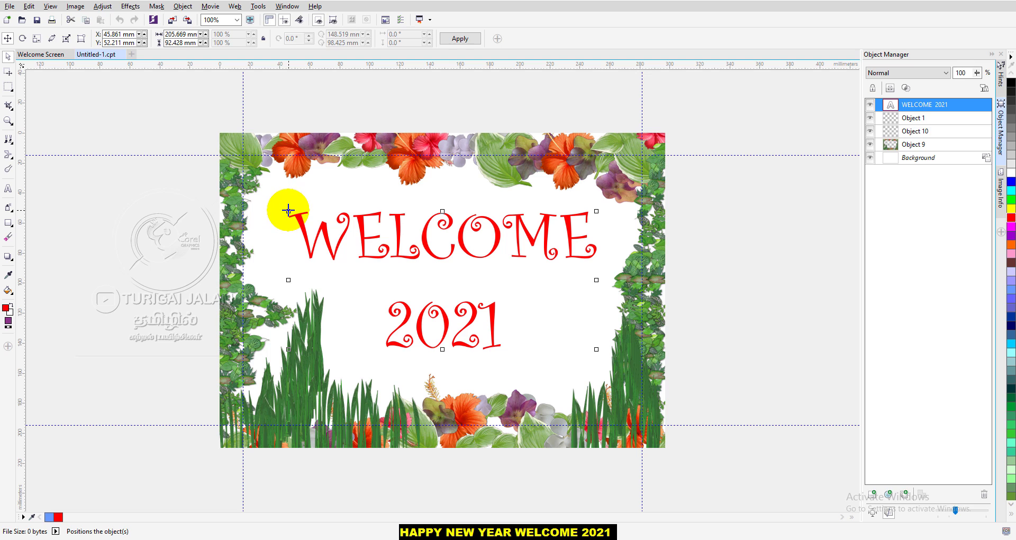
drag(288, 210, 295, 216)
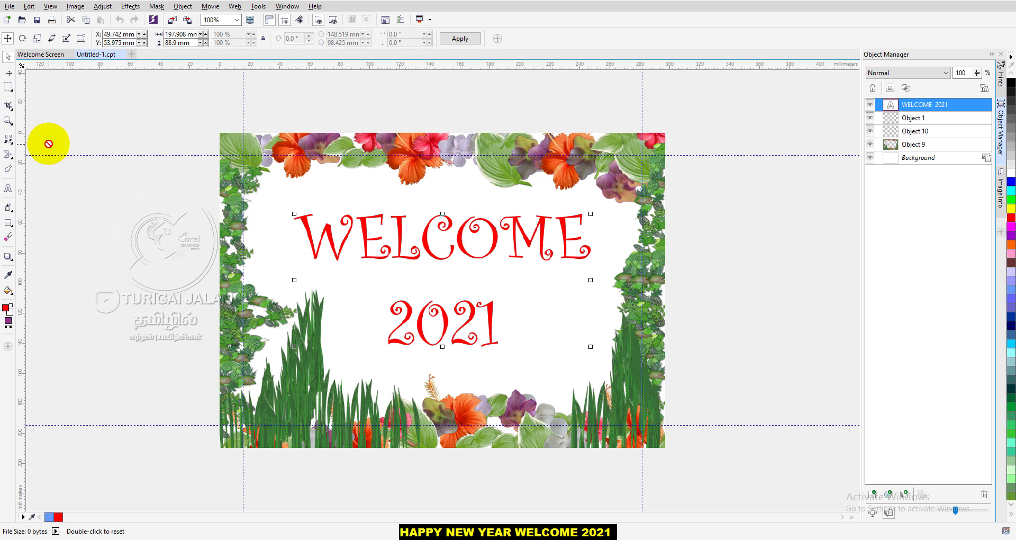
- Add a new object and spray flowers along the page's whole bottom edge and lower corners with the flower-and-leaf Image Sprayer preset
click(8, 208)
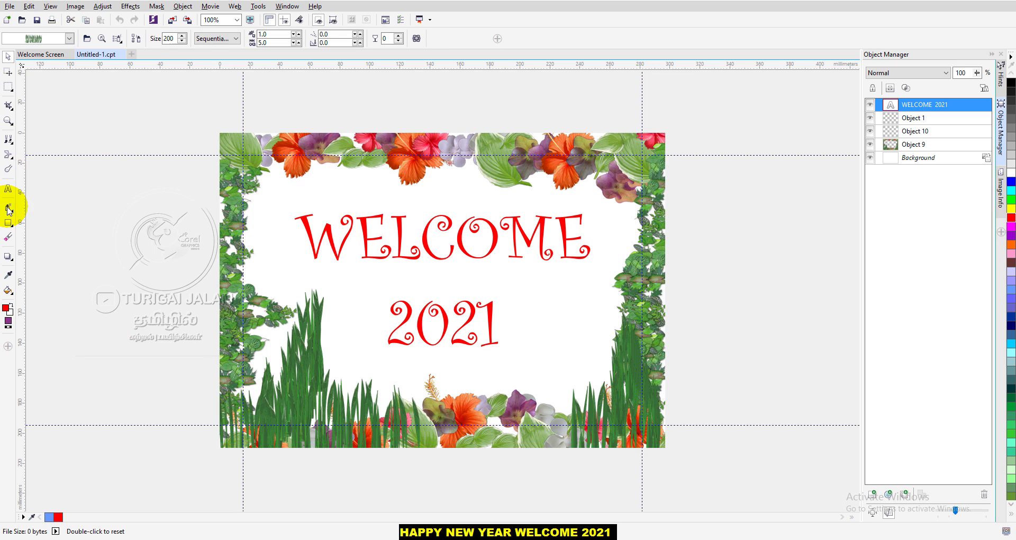
click(69, 38)
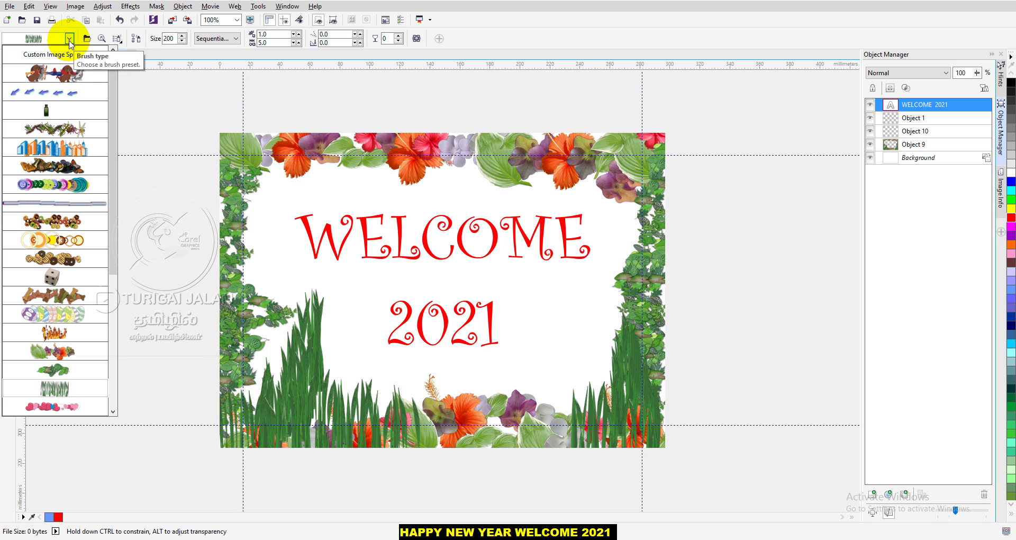
click(61, 354)
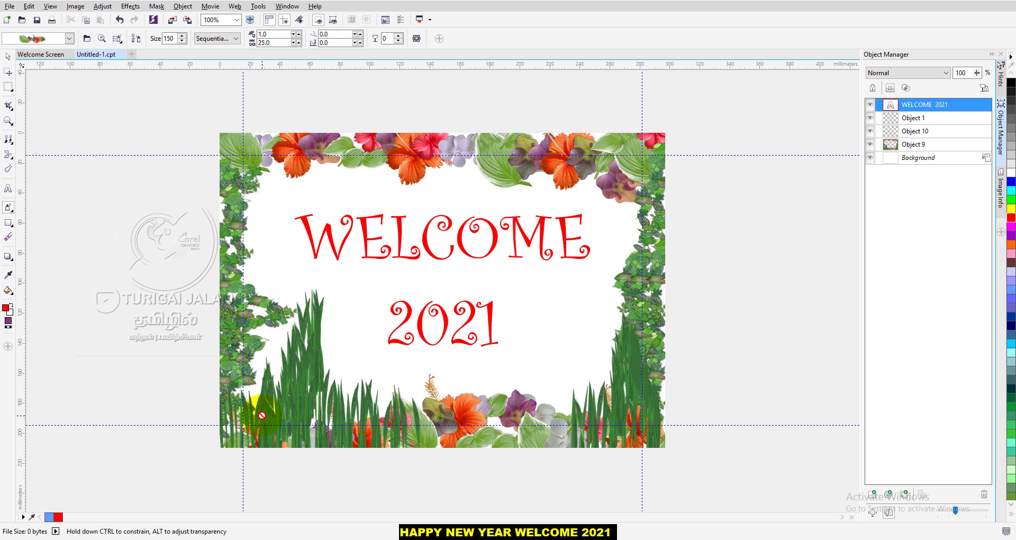
click(874, 494)
mouse_move(275, 411)
mouse_down()
mouse_move(230, 437)
mouse_move(245, 402)
mouse_up()
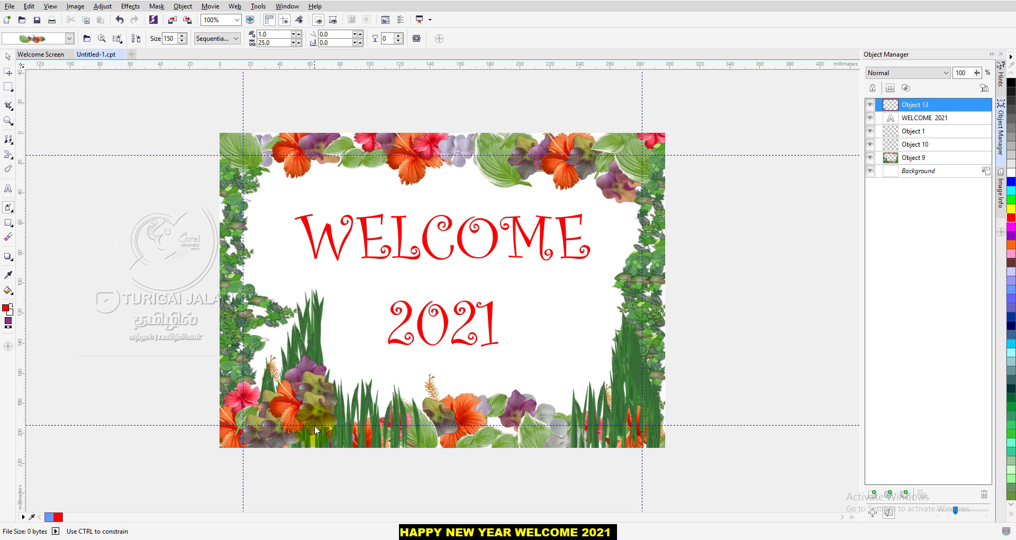
mouse_move(314, 424)
mouse_down()
mouse_move(350, 412)
mouse_move(379, 428)
mouse_up()
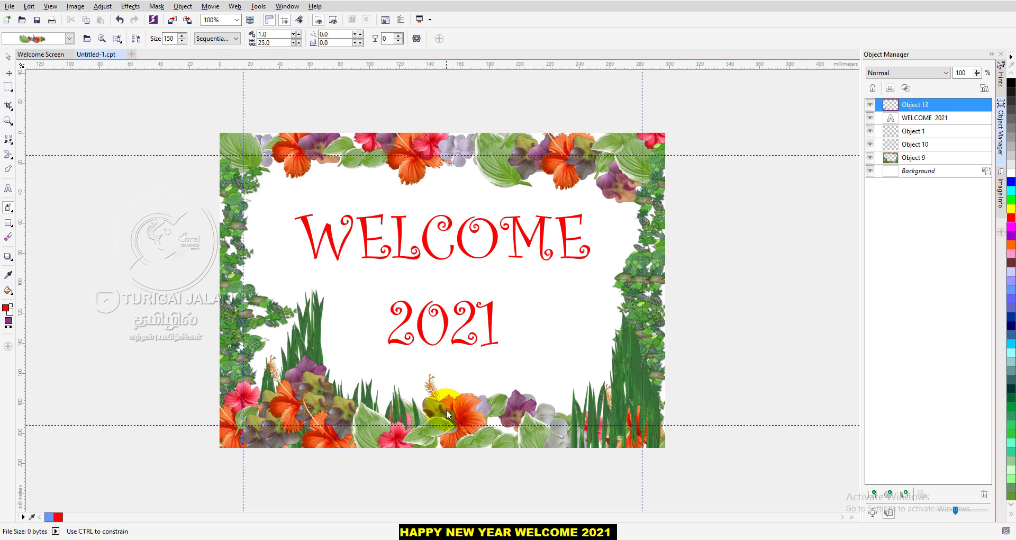
mouse_move(466, 430)
mouse_down()
mouse_move(485, 443)
mouse_move(534, 431)
mouse_up()
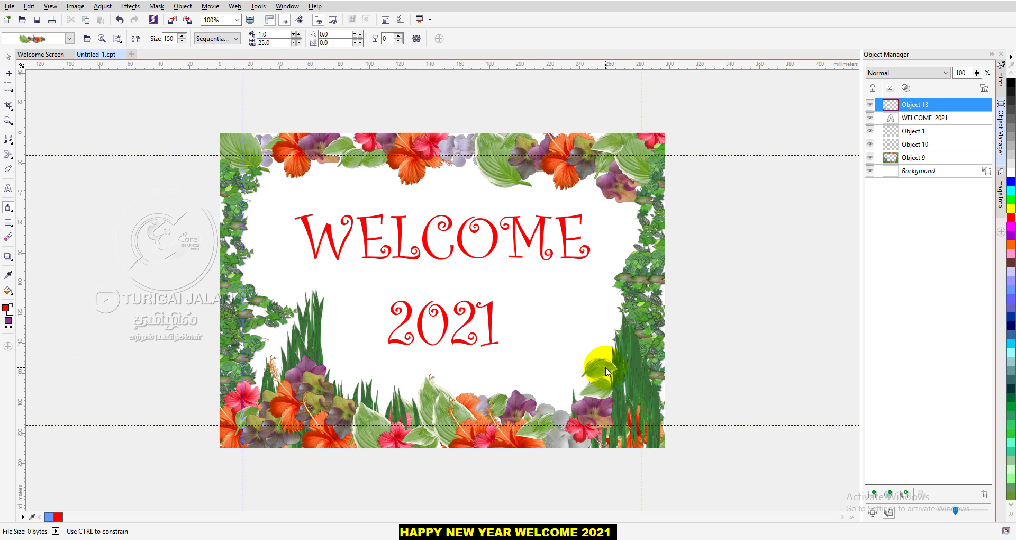
drag(607, 372, 609, 373)
mouse_move(626, 426)
mouse_down()
mouse_move(653, 415)
mouse_move(658, 435)
mouse_move(634, 447)
mouse_move(568, 444)
mouse_up()
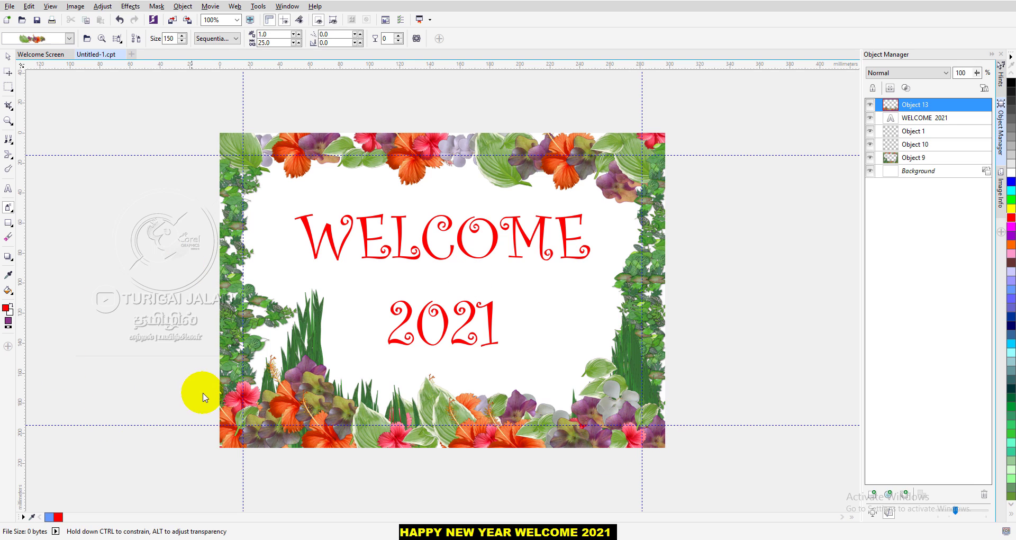
- Spray more flowers and leaves up both side borders, over the lower-right corner and near the upper-left corner
mouse_move(224, 412)
mouse_down()
mouse_move(241, 324)
mouse_move(227, 297)
mouse_move(244, 250)
mouse_move(233, 187)
mouse_move(227, 217)
mouse_move(243, 308)
mouse_move(235, 339)
mouse_move(254, 272)
mouse_move(287, 301)
mouse_up()
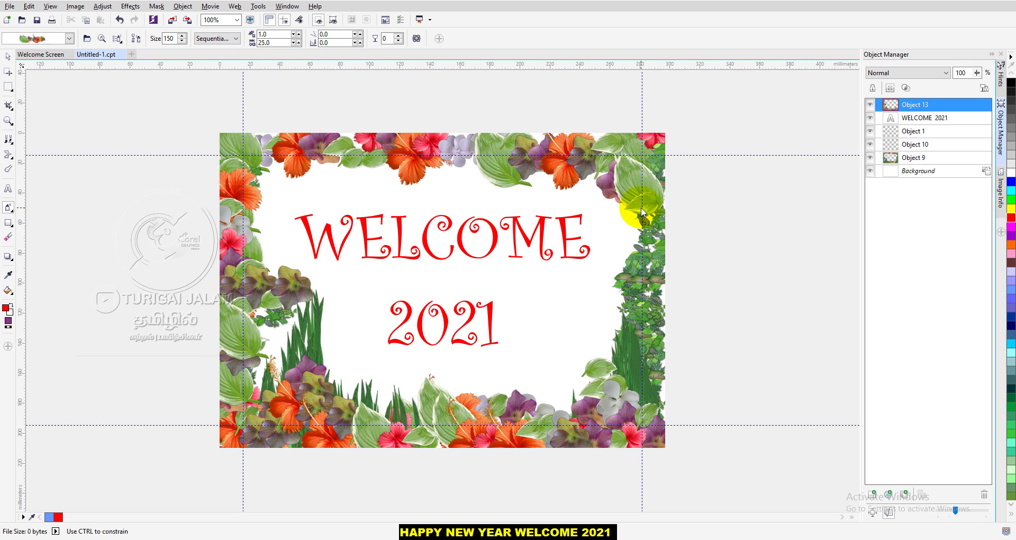
mouse_move(642, 210)
mouse_down()
mouse_move(637, 272)
mouse_move(633, 255)
mouse_move(602, 307)
mouse_move(628, 315)
mouse_move(610, 359)
mouse_move(631, 263)
mouse_up()
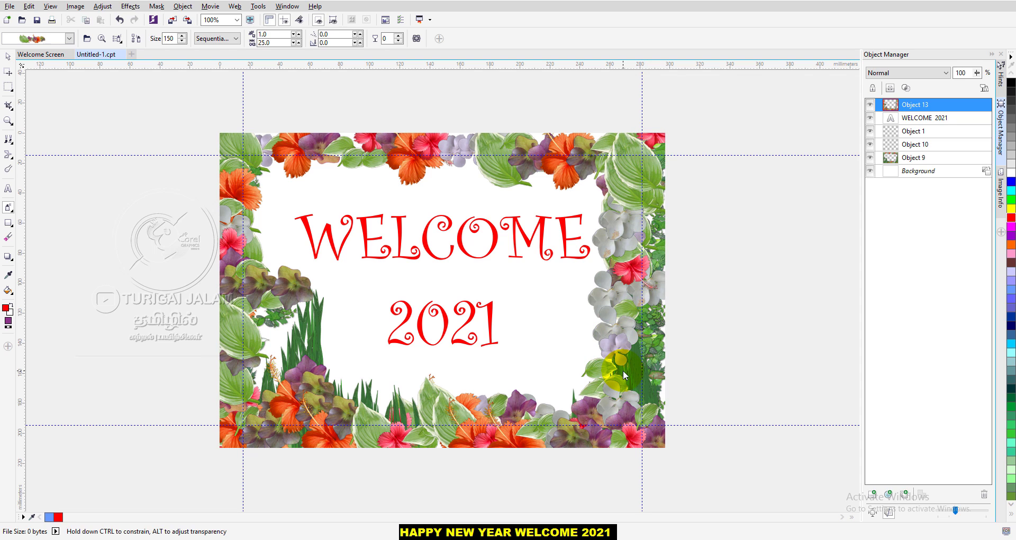
drag(623, 370, 640, 407)
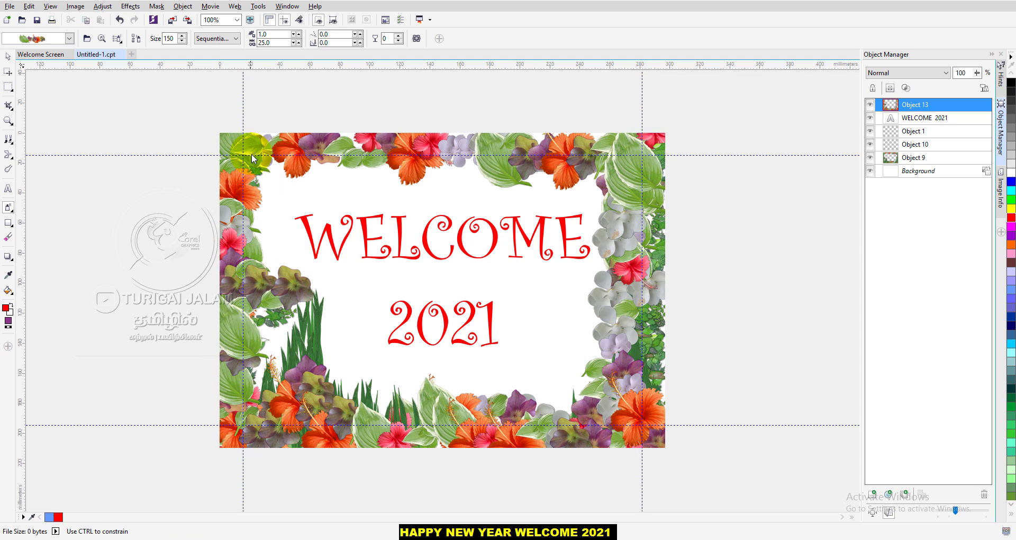
click(271, 189)
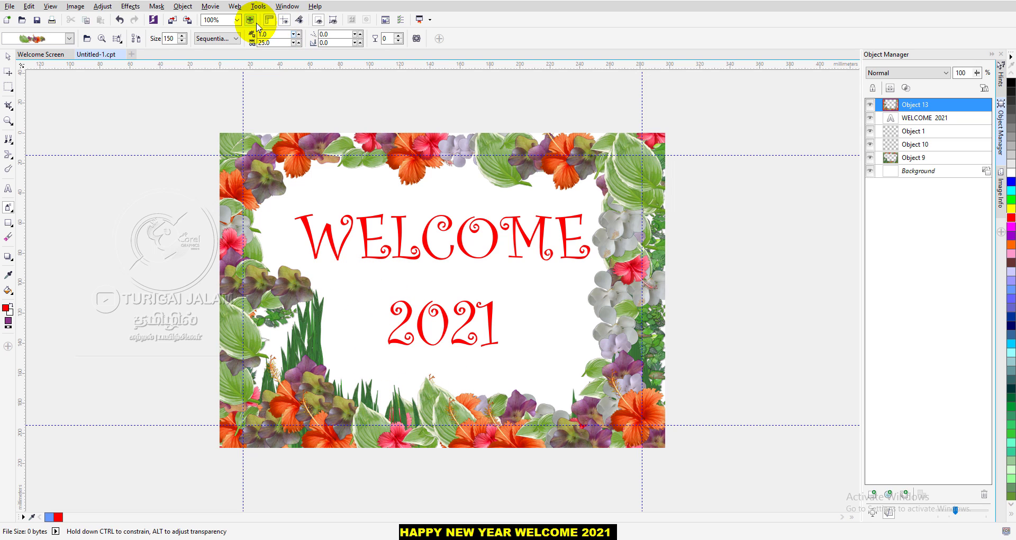
- Reduce the Image Sprayer size to 109 and spray smaller flowers and leaves along the inner edge of the bottom border
click(181, 41)
click(181, 41)
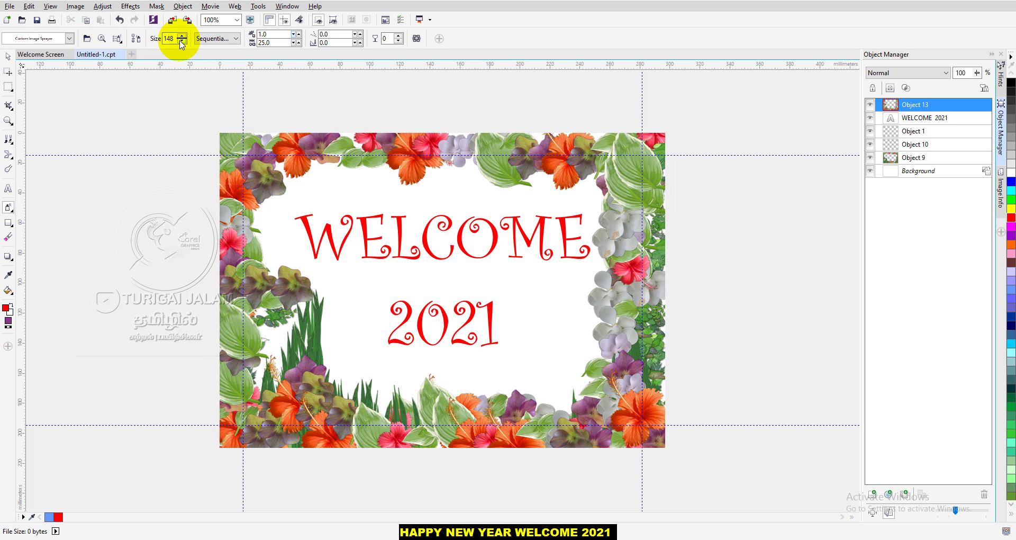
click(181, 40)
click(181, 41)
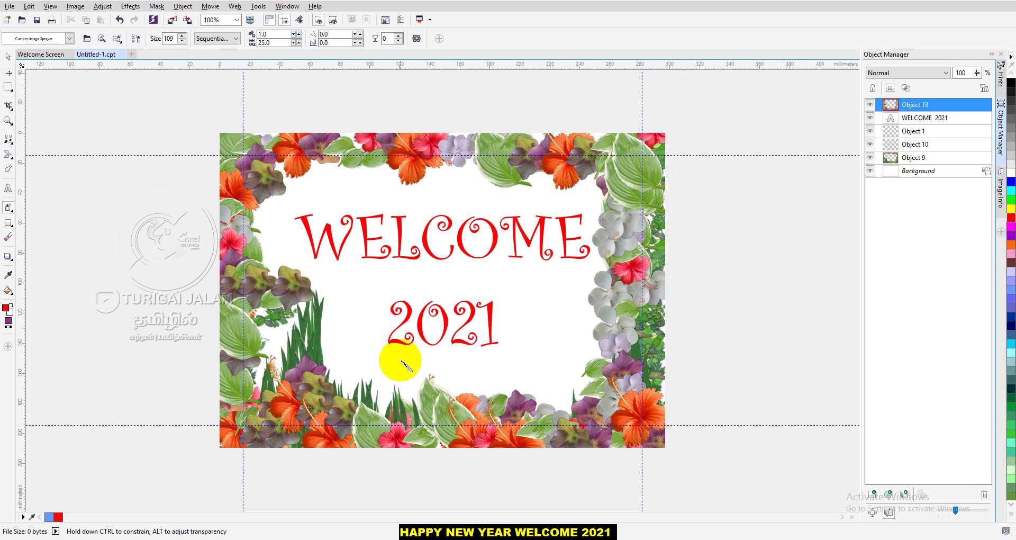
mouse_move(331, 288)
mouse_down()
mouse_move(363, 276)
mouse_move(514, 285)
mouse_move(544, 300)
mouse_move(602, 289)
mouse_up()
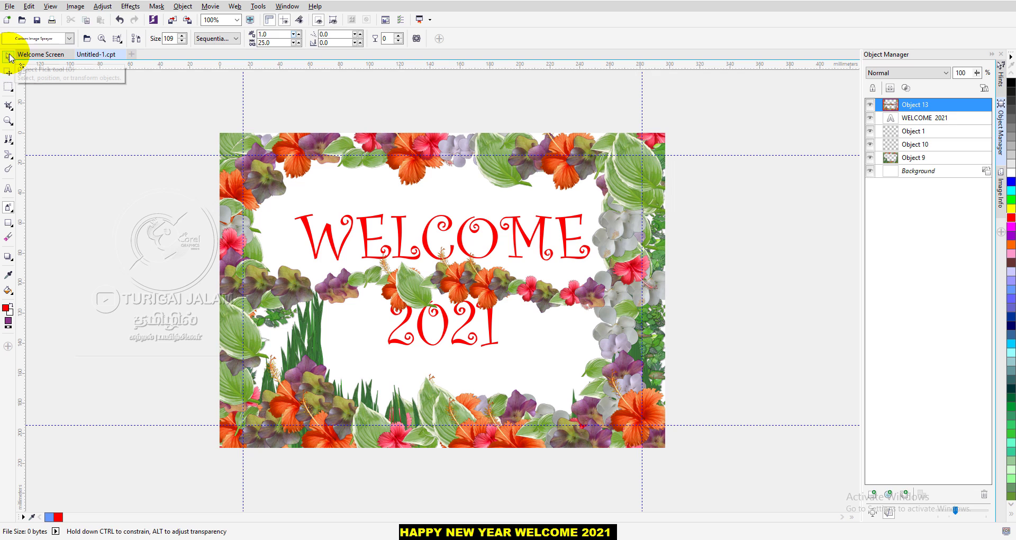
key(ctrl+z)
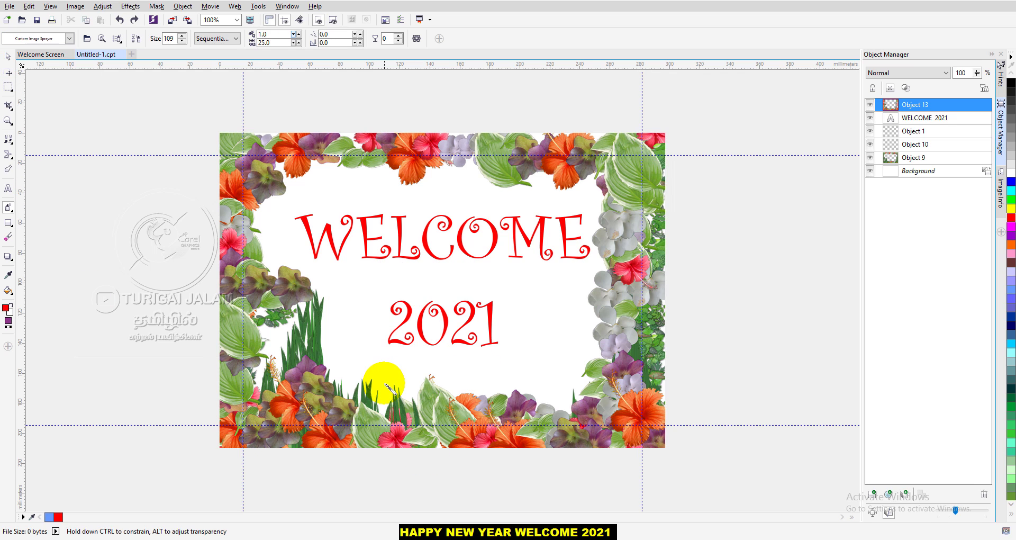
mouse_move(381, 397)
mouse_down()
mouse_move(425, 368)
mouse_move(563, 395)
mouse_move(610, 374)
mouse_up()
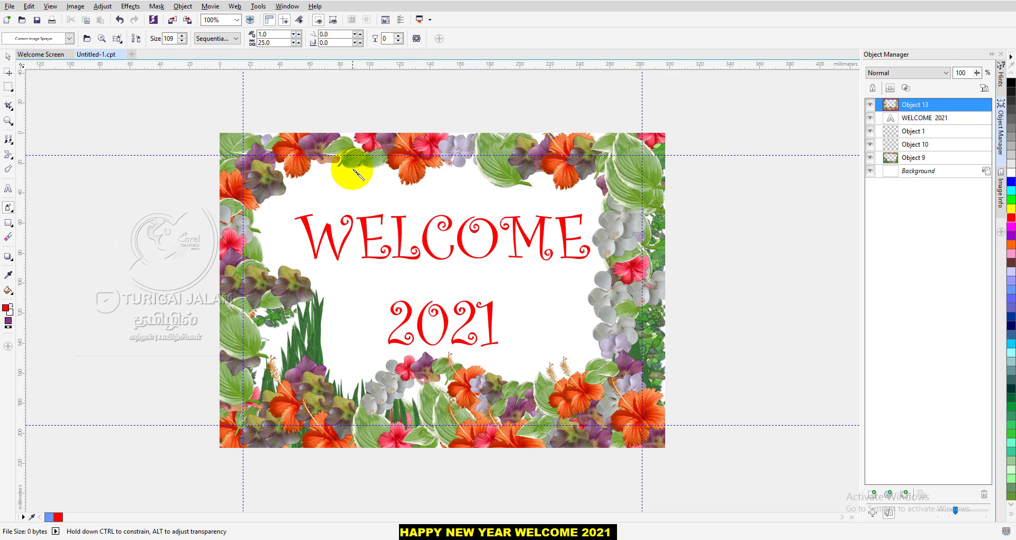
- Spray smaller flowers and leaves along the inner edge of the top border, below the upper-left corner and near the upper-right corner
drag(349, 161, 411, 201)
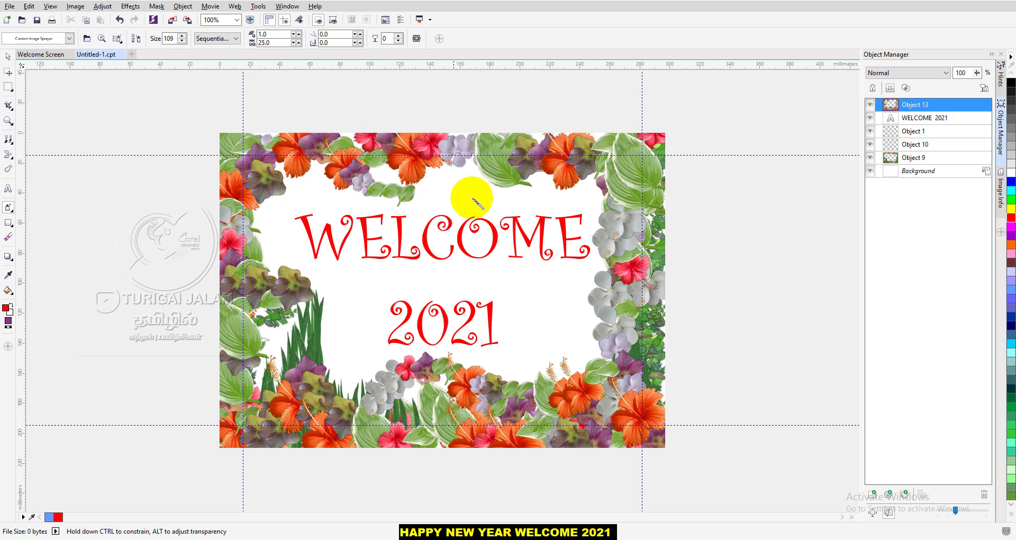
click(371, 169)
drag(380, 177, 406, 184)
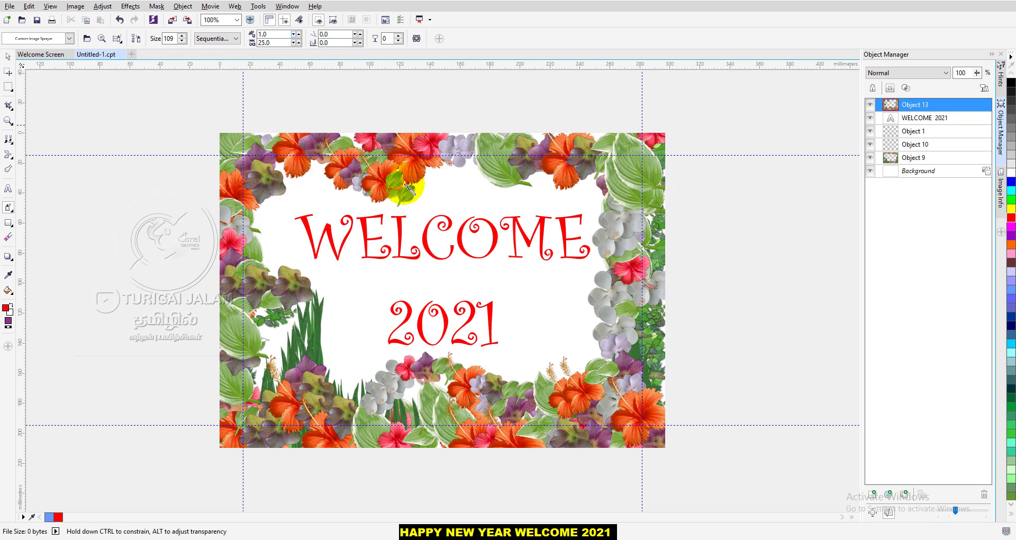
drag(274, 193, 263, 225)
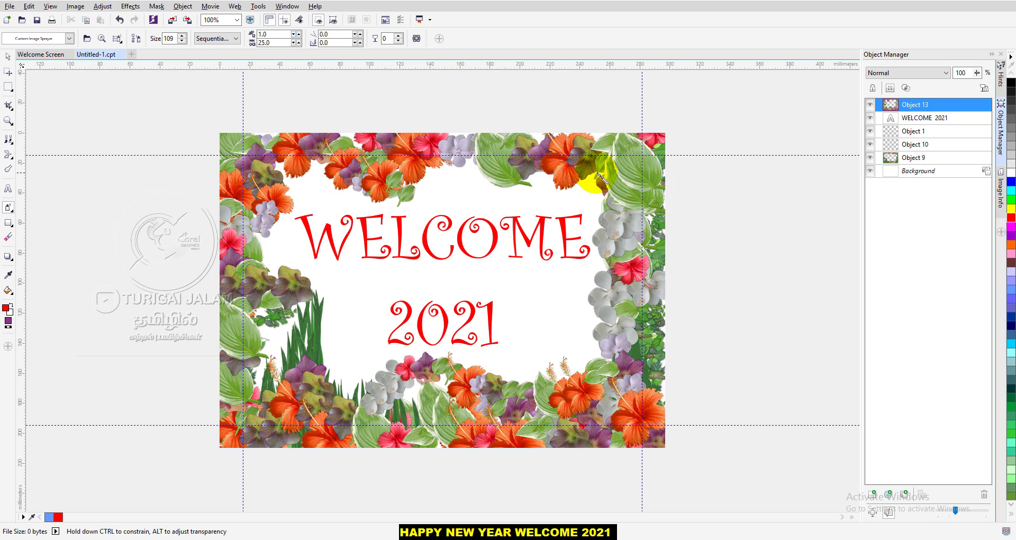
drag(593, 176, 578, 183)
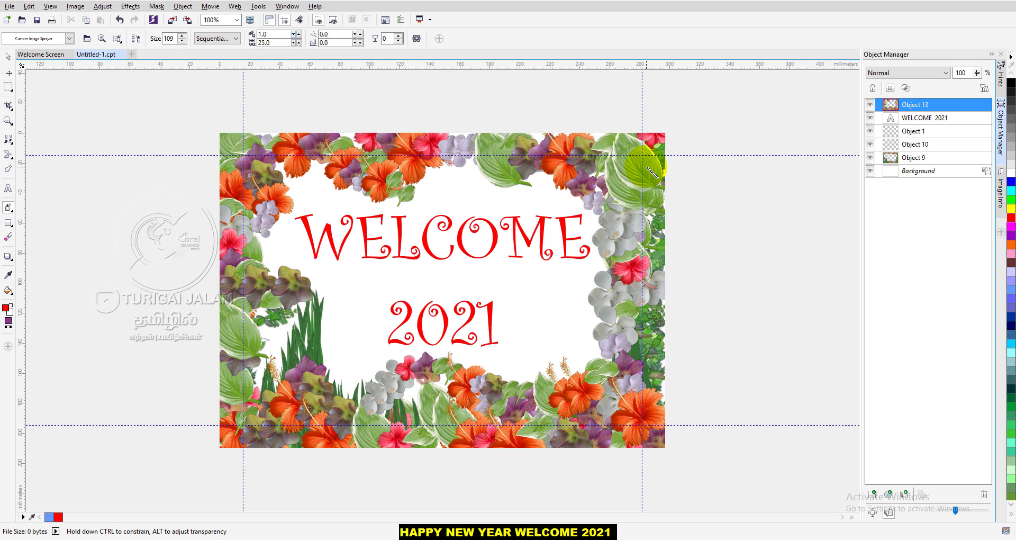
mouse_move(459, 165)
mouse_down()
mouse_move(481, 182)
mouse_move(544, 186)
mouse_up()
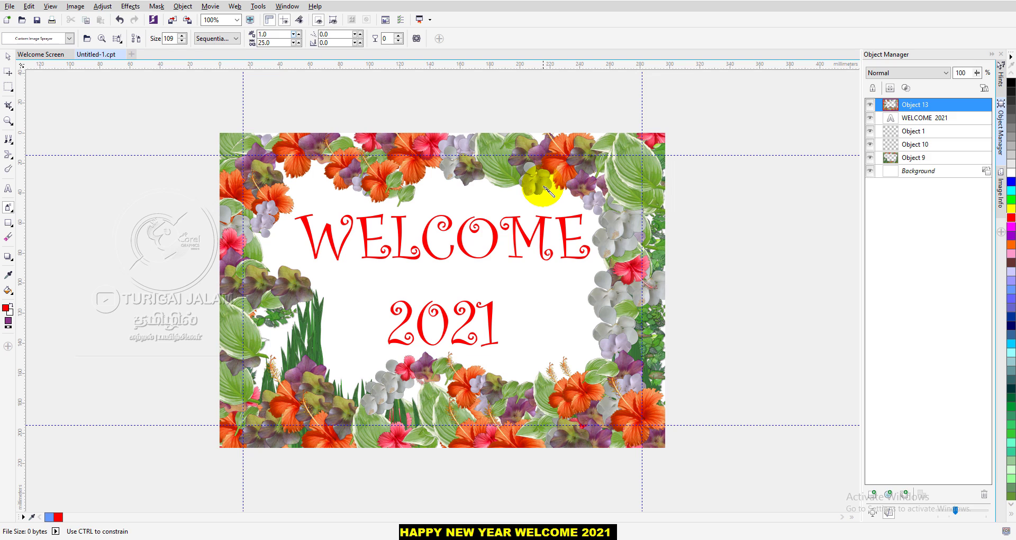
click(392, 308)
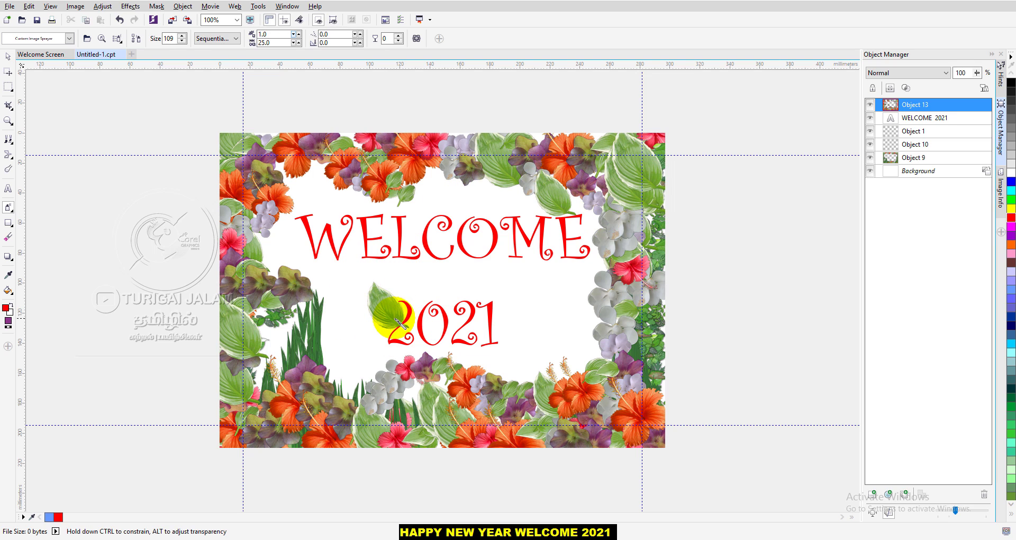
key(ctrl+z)
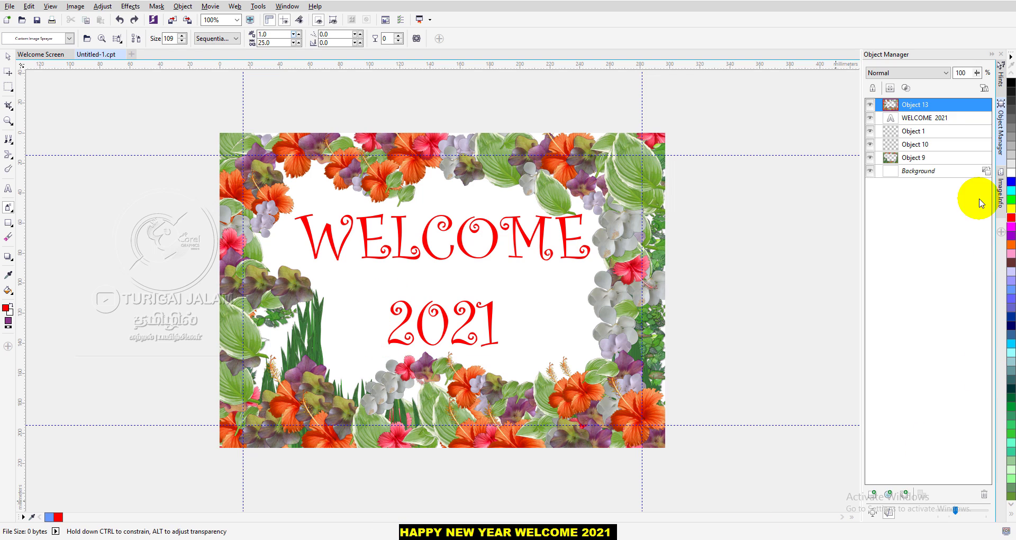
- Add a new object and spray flowers and leaves inward from the lower half of the right border down to the bottom flowers
click(873, 494)
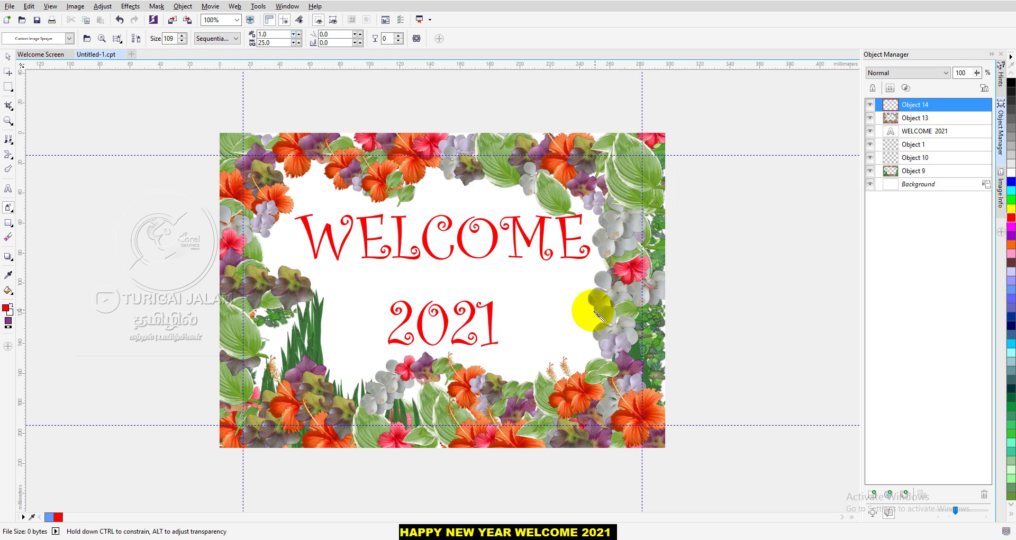
drag(548, 303, 582, 362)
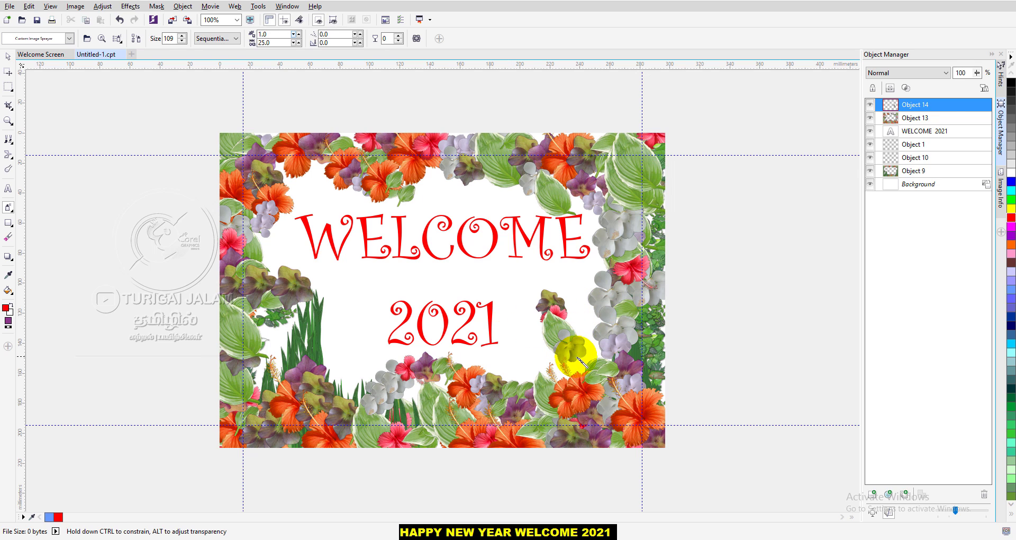
key(ctrl+z)
mouse_move(588, 290)
mouse_down()
mouse_move(565, 307)
mouse_move(566, 343)
mouse_move(577, 348)
mouse_move(596, 326)
mouse_move(578, 365)
mouse_move(566, 364)
mouse_move(600, 400)
mouse_up()
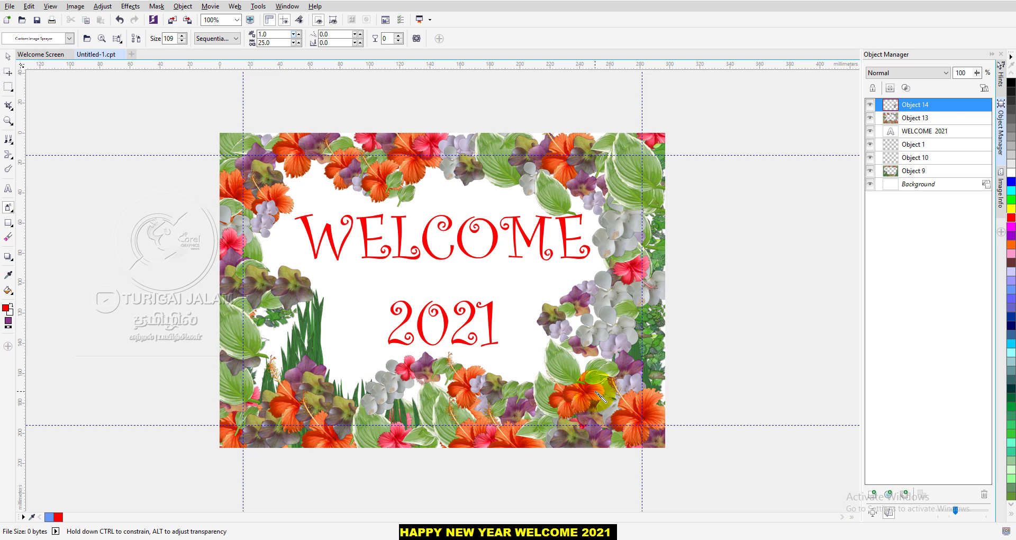
- Select the "WELCOME 2021" text and inspect the card at 200%, fitted to the window, in full-screen preview and at 100%
click(8, 56)
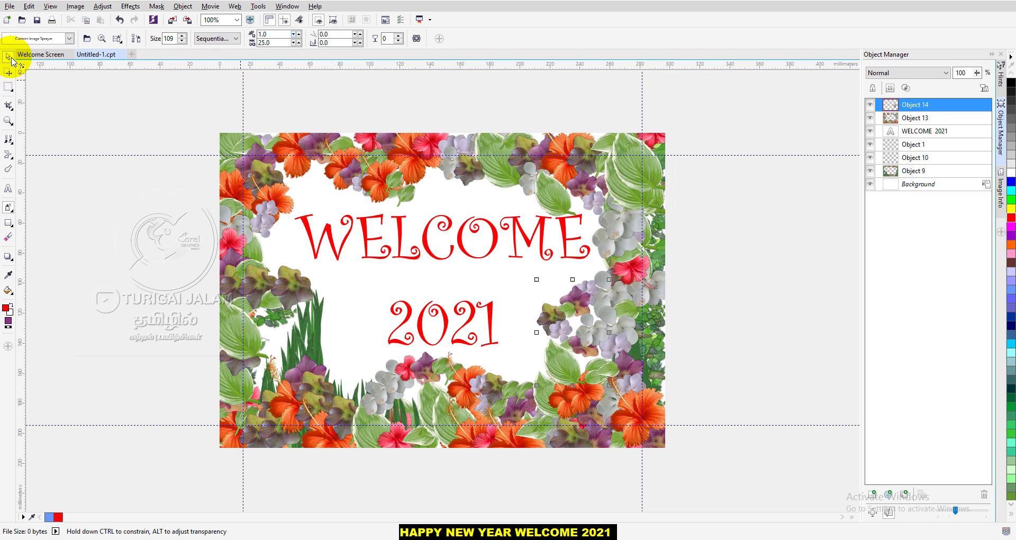
click(329, 226)
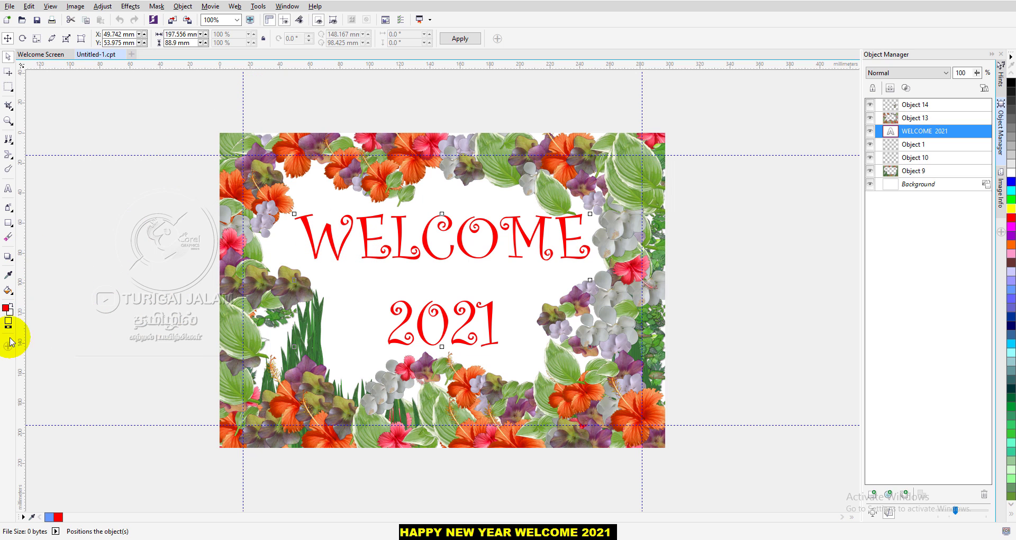
scroll(349, 239, up, 1)
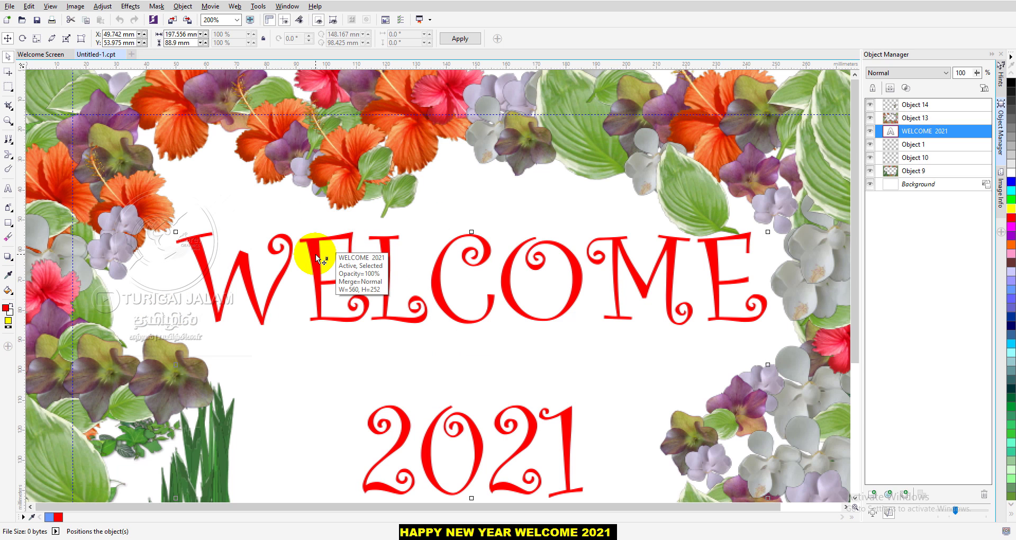
scroll(315, 255, down, 1)
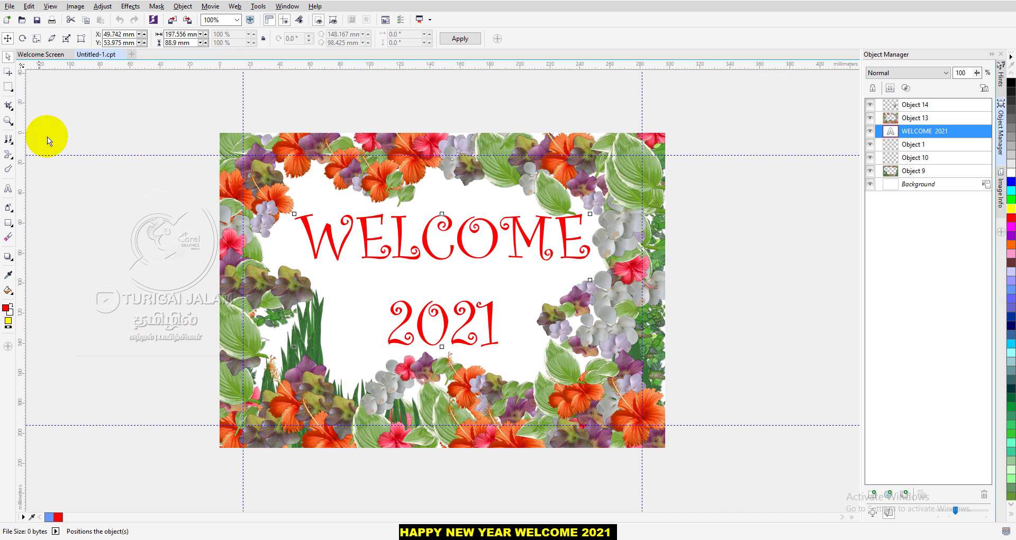
click(237, 20)
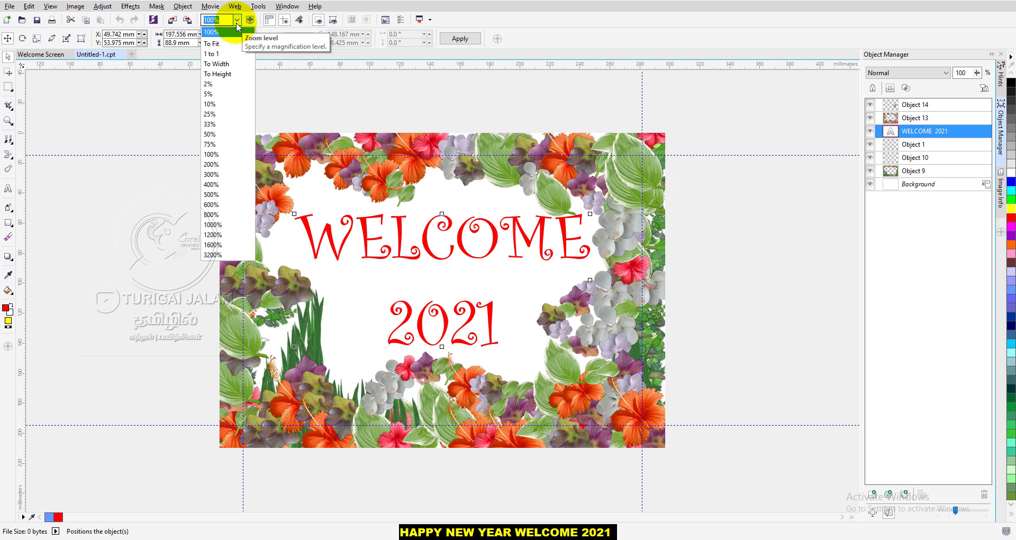
click(212, 44)
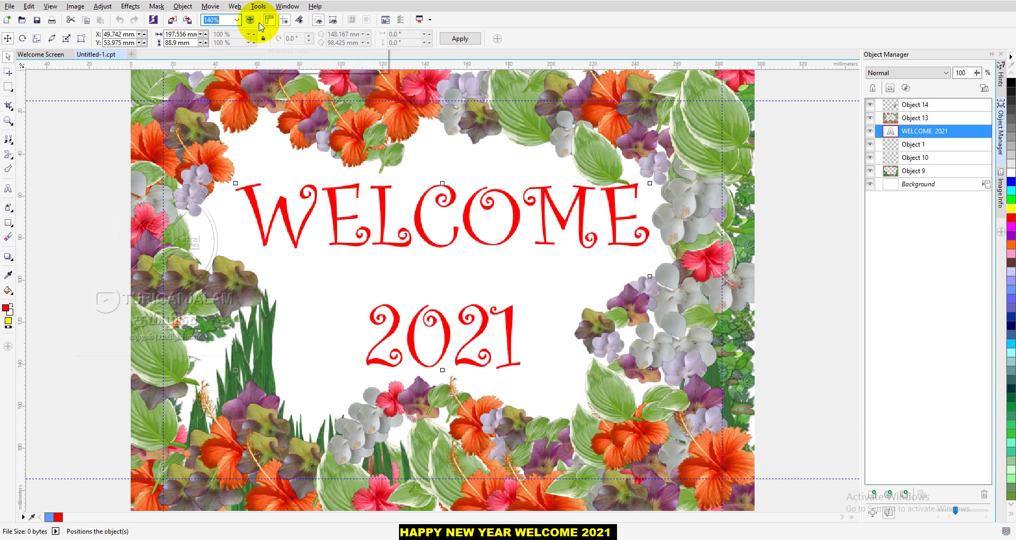
key(F9)
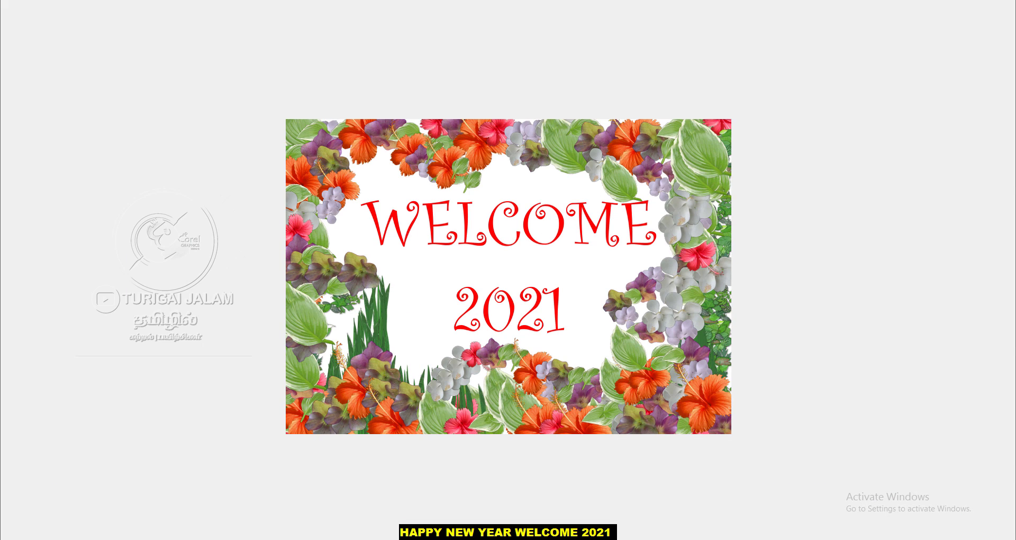
key(Escape)
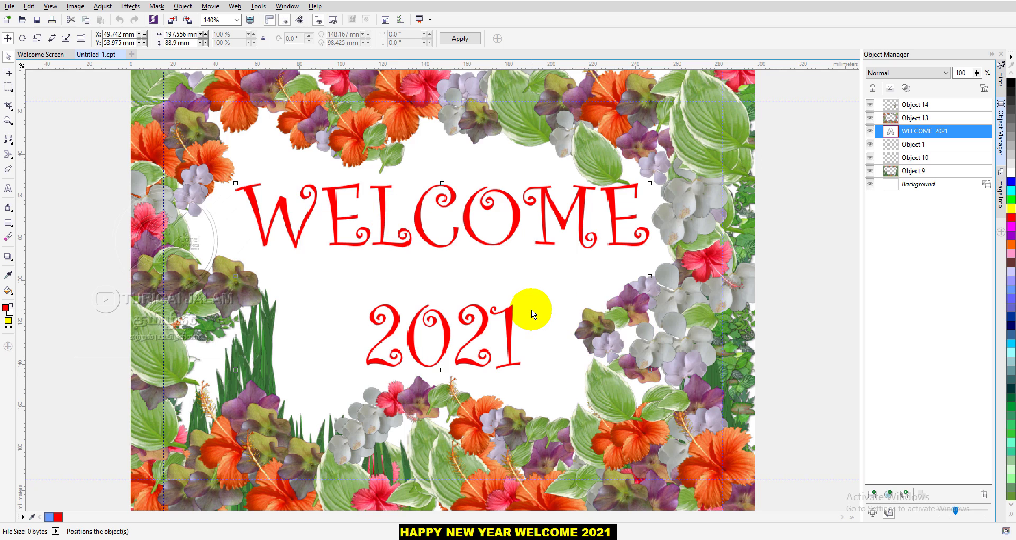
key(ctrl+1)
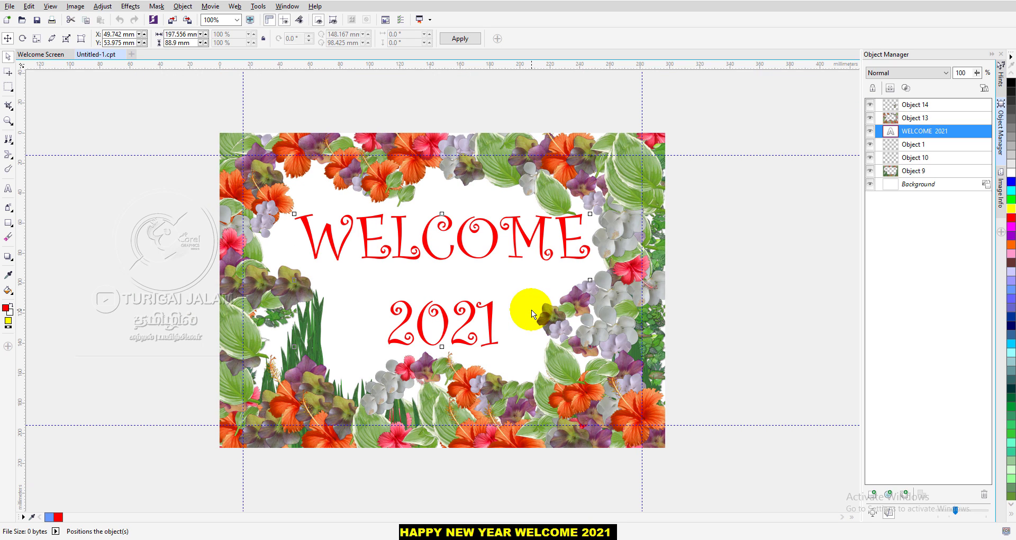